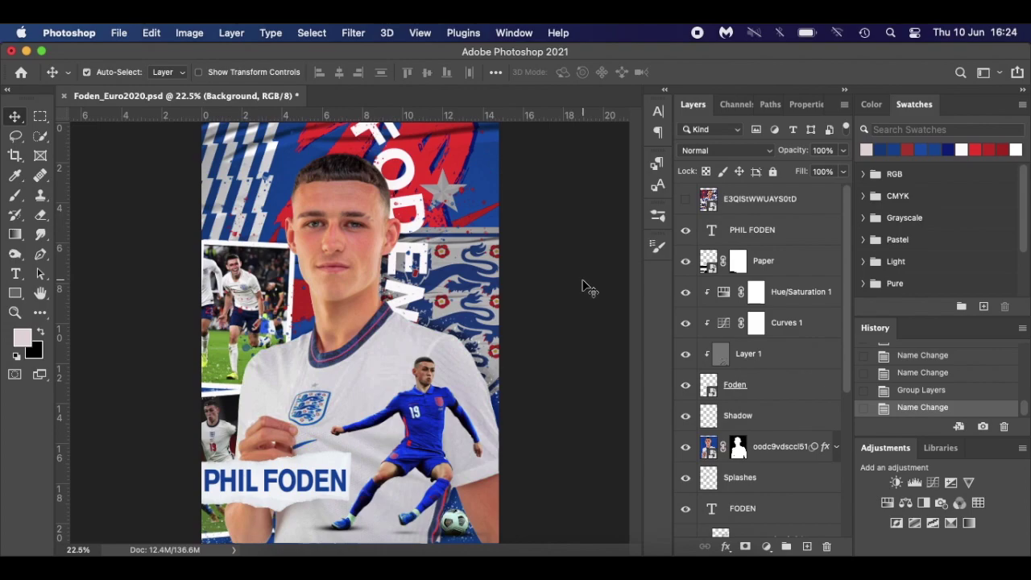
{"action": "left_click", "coordinate": [693, 574]}
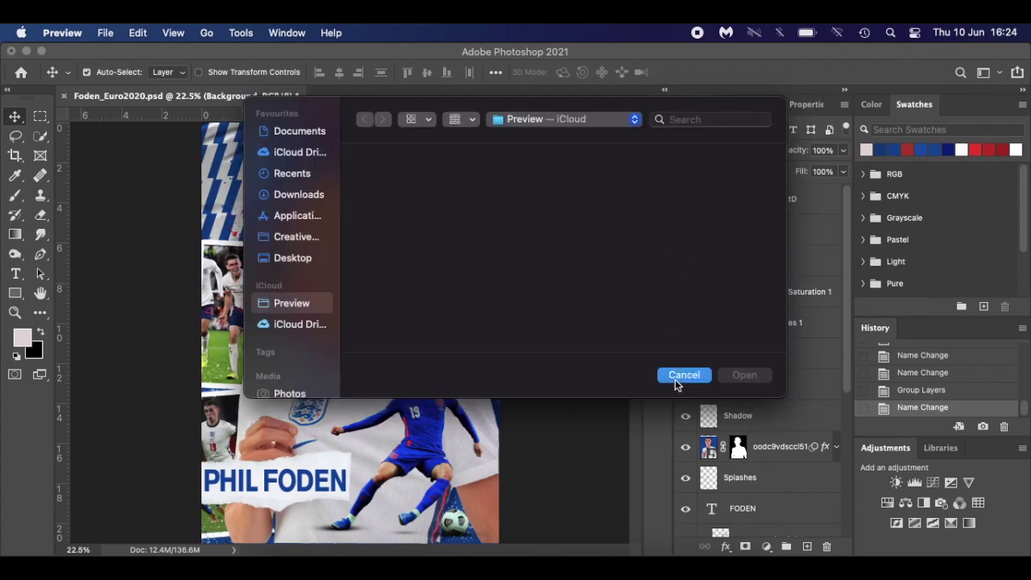
{"action": "left_click", "coordinate": [675, 377]}
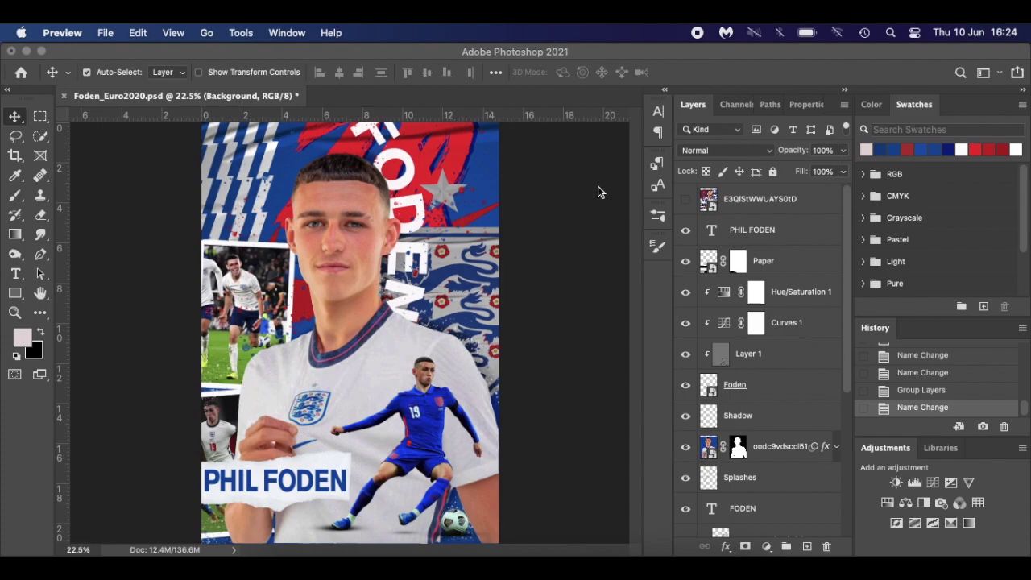
- Compare the Foden poster with the Ben White reference image by toggling the topmost layer's visibility, leaving the reference shown
{"action": "left_click", "coordinate": [685, 199]}
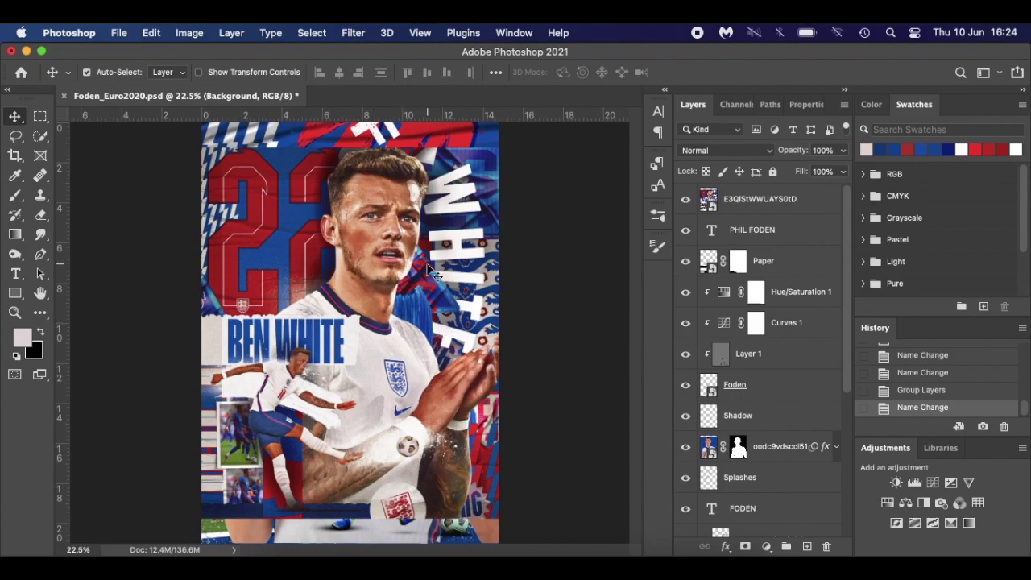
{"action": "left_click", "coordinate": [687, 199]}
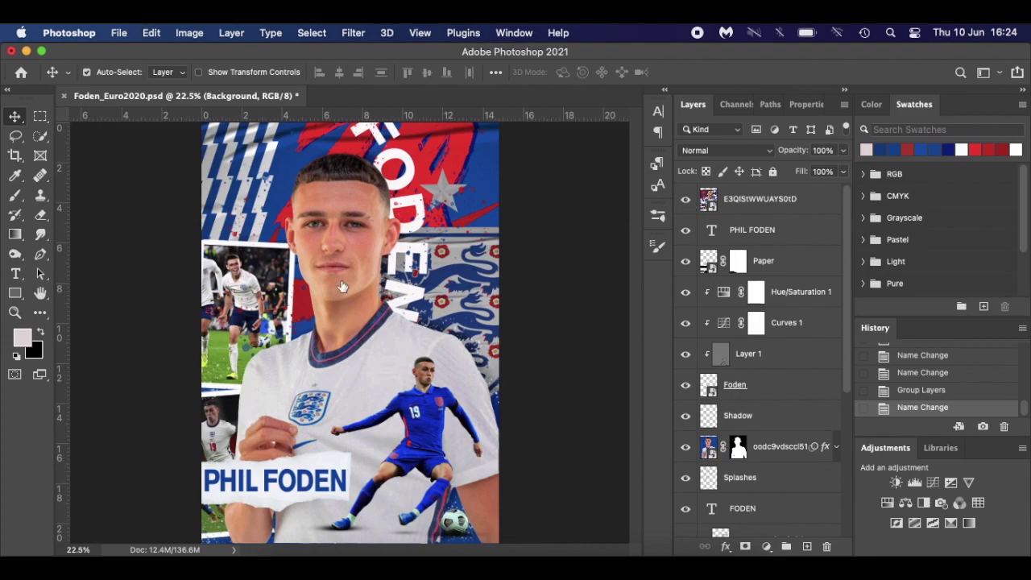
{"action": "left_click", "coordinate": [685, 199]}
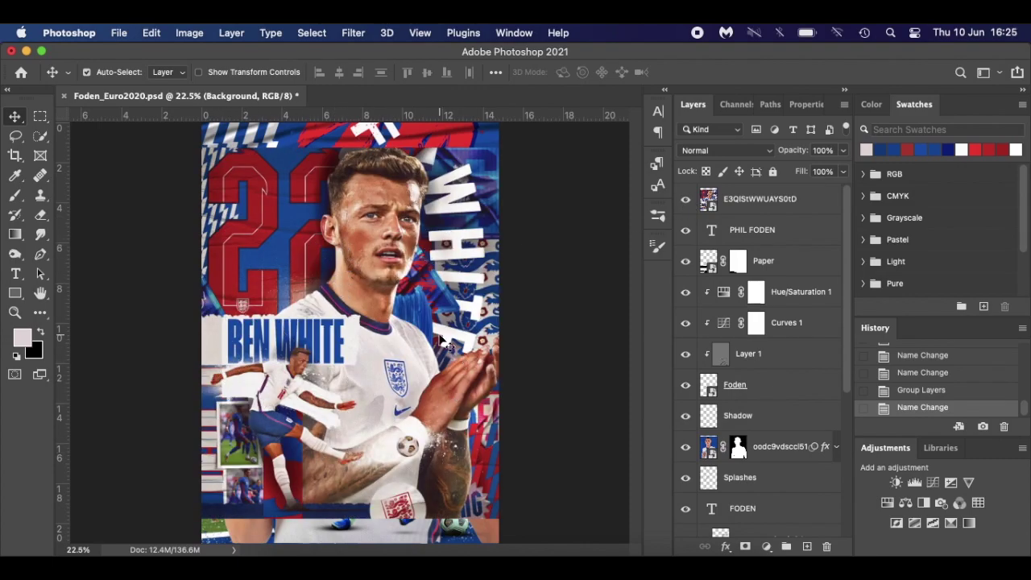
{"action": "left_click", "coordinate": [685, 199]}
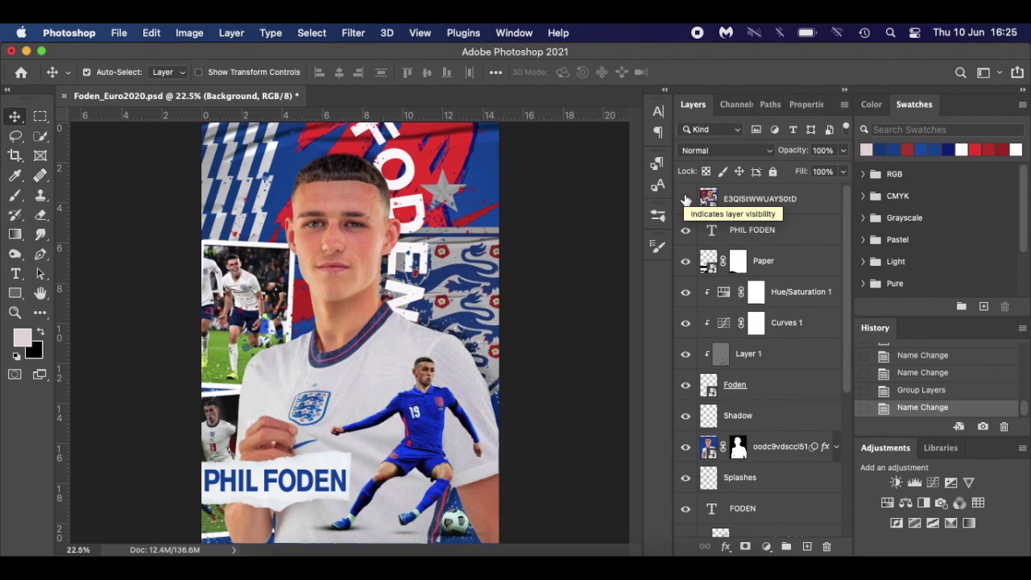
{"action": "left_click", "coordinate": [686, 199]}
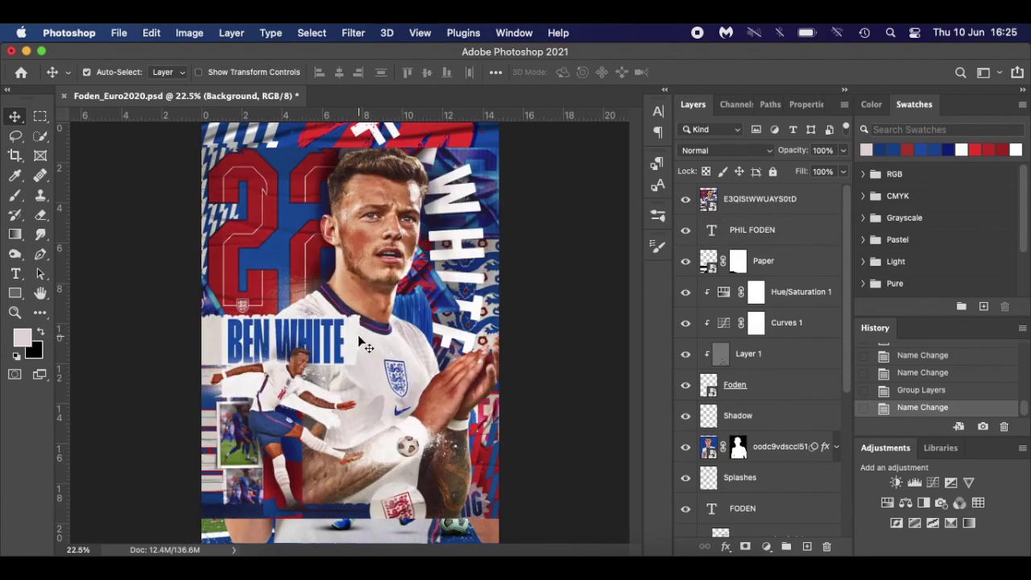
- Sample the blues and red around the number, the white lettering and the navy collar of the reference poster with the Eyedropper
{"action": "key", "text": "i"}
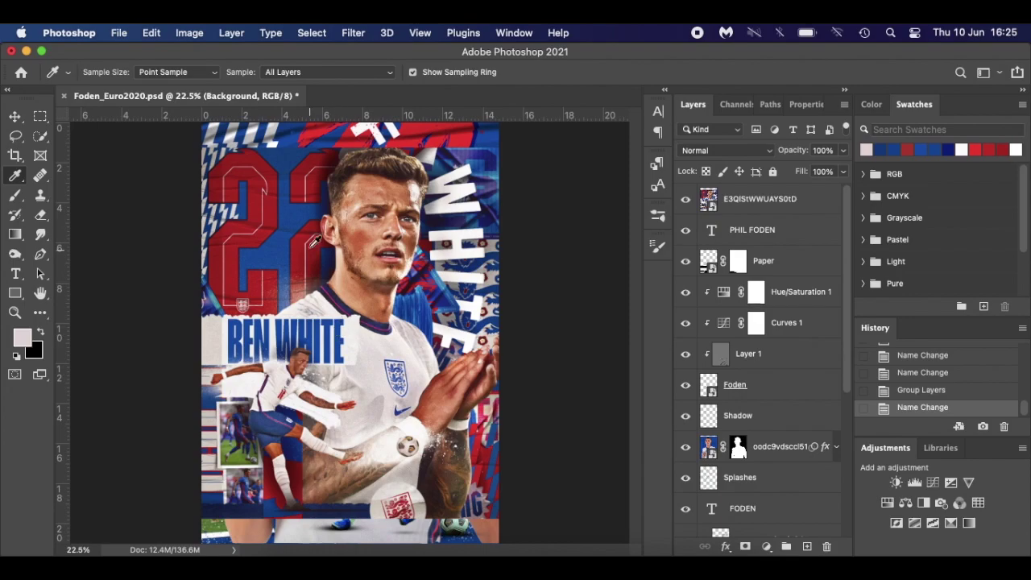
{"action": "left_click", "coordinate": [290, 215]}
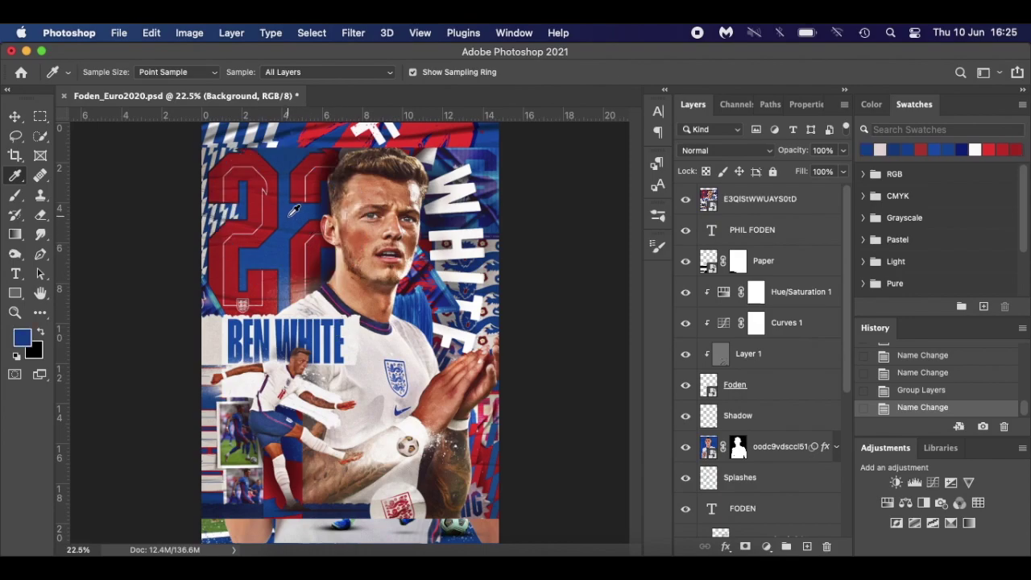
{"action": "left_click", "coordinate": [255, 231]}
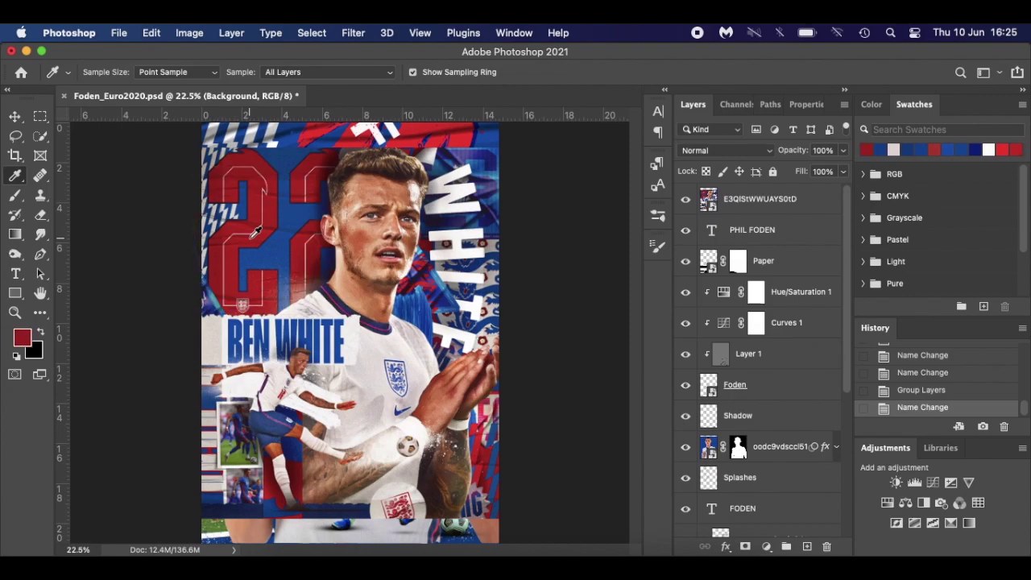
{"action": "left_click", "coordinate": [292, 184]}
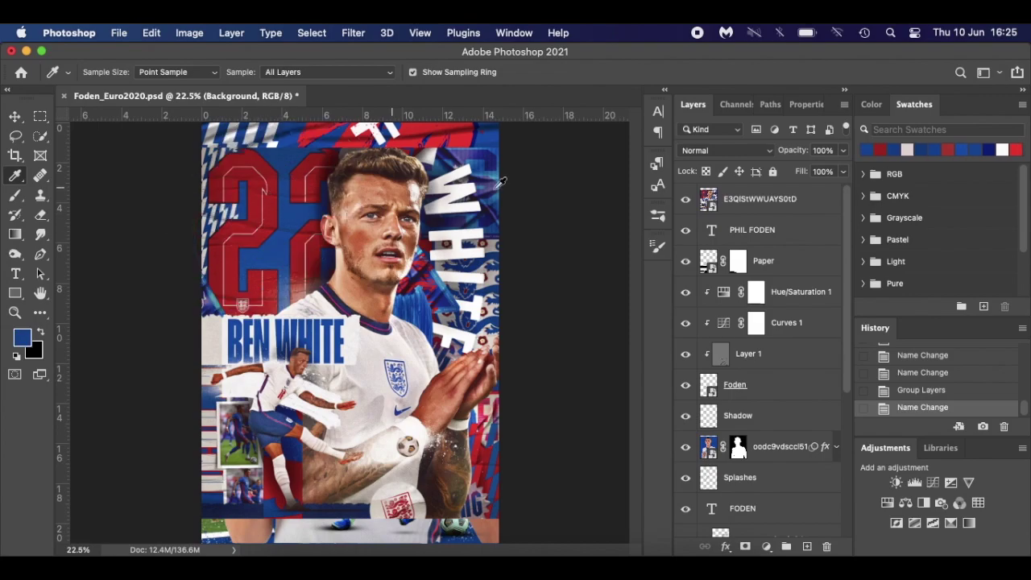
{"action": "left_click", "coordinate": [444, 249]}
{"action": "left_click", "coordinate": [383, 325]}
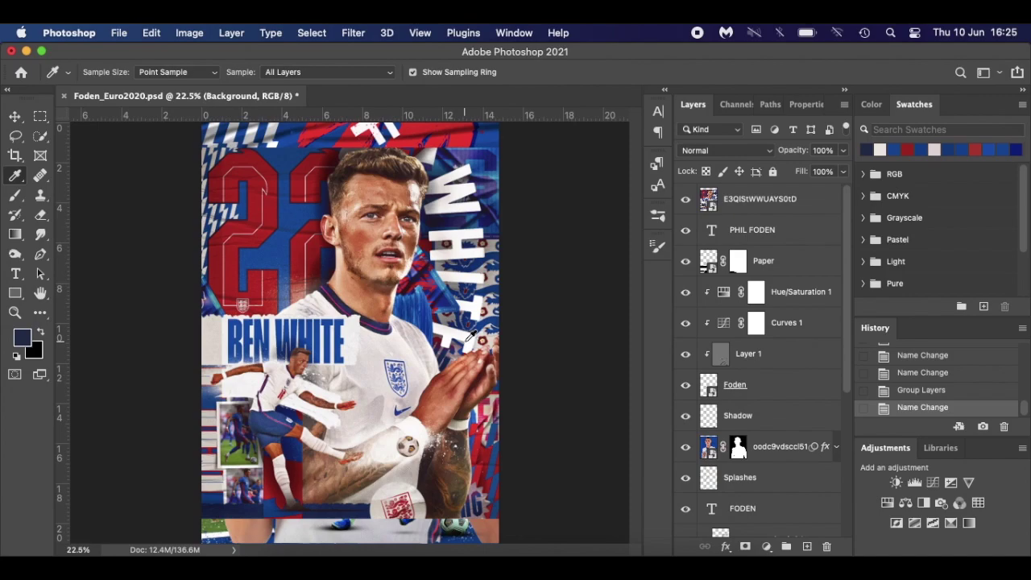
{"action": "left_click", "coordinate": [527, 33]}
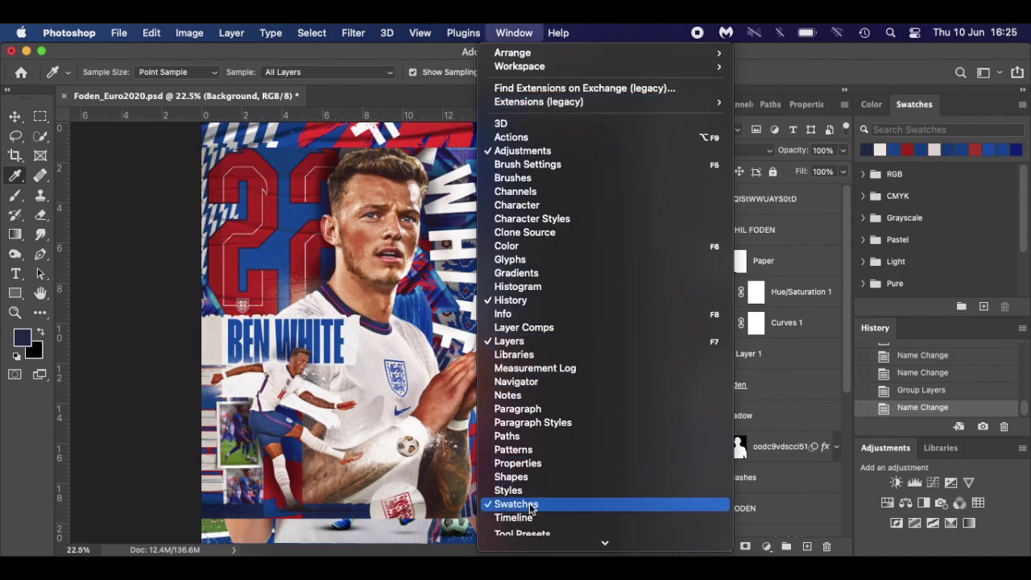
{"action": "key", "text": "Escape"}
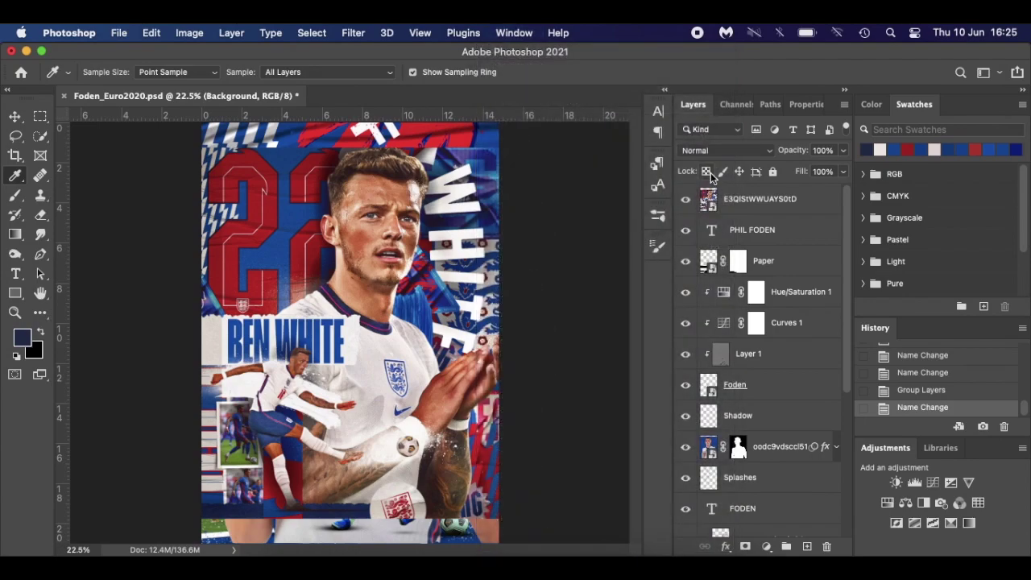
- Hide every layer and group above Background, from the reference image down to the Nike Logo, so only the Background layer shows
{"action": "left_click", "coordinate": [685, 199]}
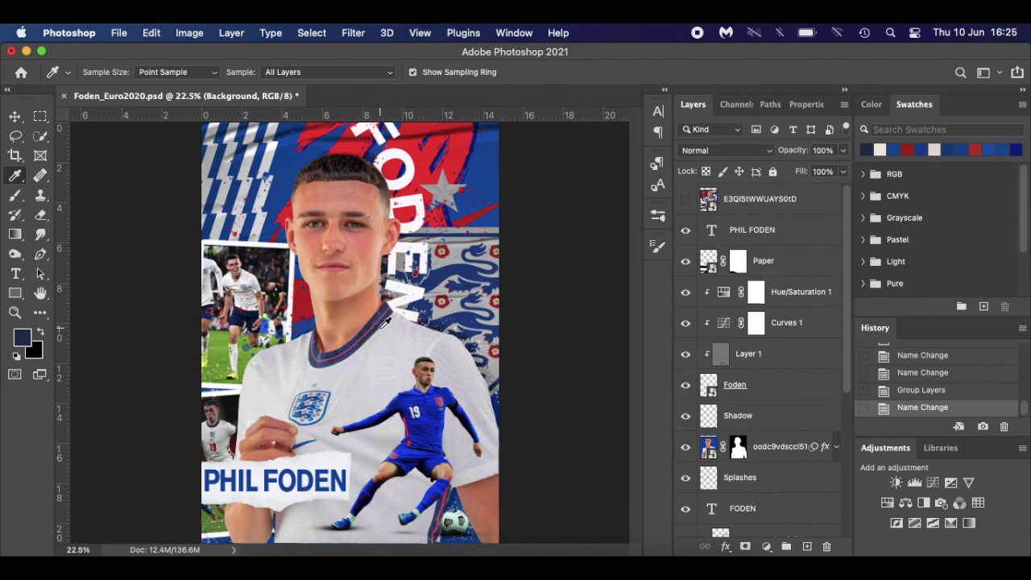
{"action": "left_click", "coordinate": [686, 230]}
{"action": "left_click", "coordinate": [685, 261]}
{"action": "left_click", "coordinate": [686, 292]}
{"action": "left_click", "coordinate": [686, 322]}
{"action": "left_click", "coordinate": [685, 385]}
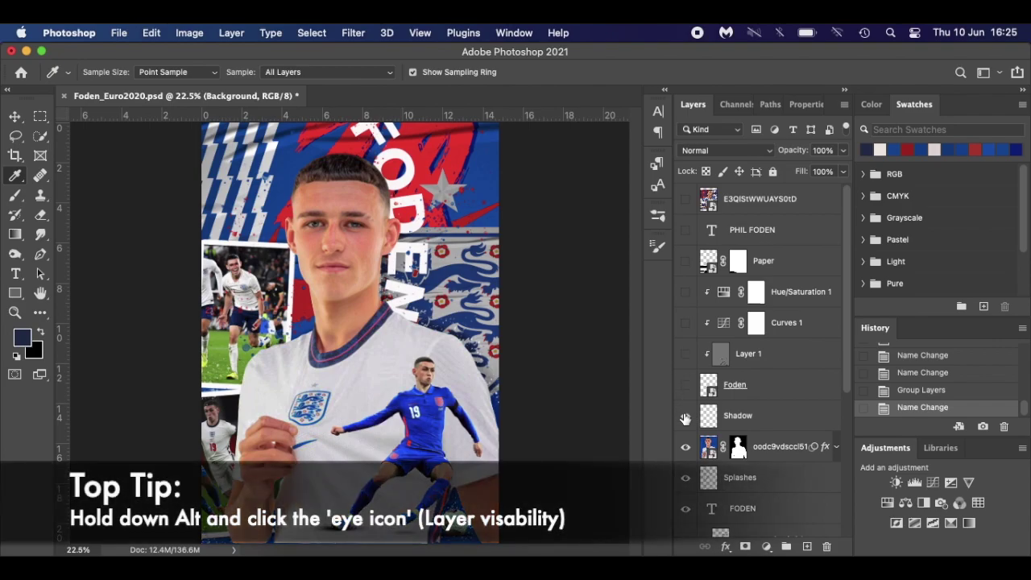
{"action": "left_click", "coordinate": [686, 416]}
{"action": "left_click", "coordinate": [686, 447]}
{"action": "left_click", "coordinate": [685, 477]}
{"action": "scroll", "coordinate": [685, 480], "scroll_direction": "down", "scroll_amount": 6}
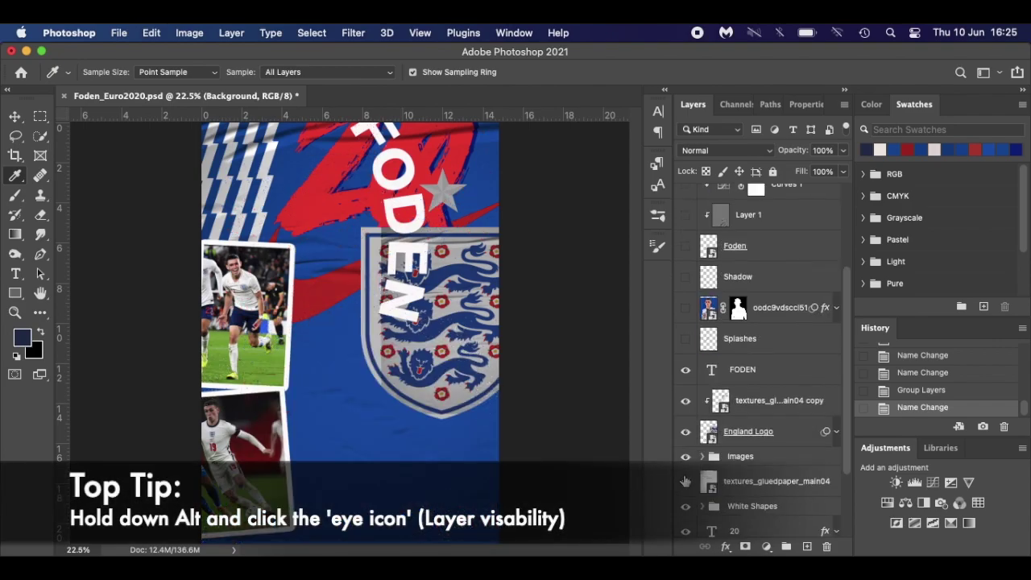
{"action": "left_click", "coordinate": [685, 266]}
{"action": "left_click", "coordinate": [686, 298]}
{"action": "left_click", "coordinate": [685, 328]}
{"action": "left_click", "coordinate": [685, 353]}
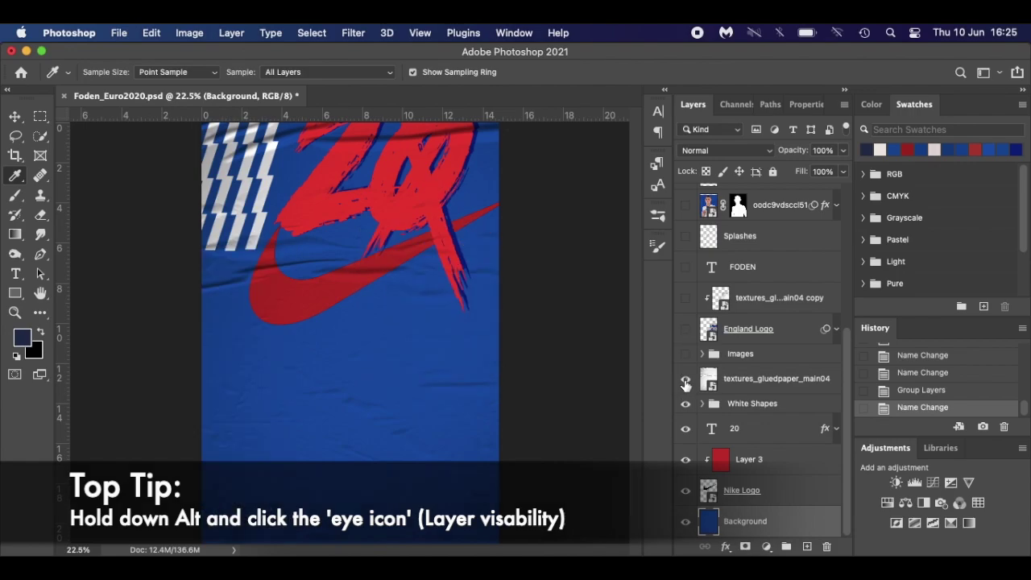
{"action": "left_click", "coordinate": [685, 379]}
{"action": "left_click", "coordinate": [685, 404]}
{"action": "left_click", "coordinate": [686, 428]}
{"action": "left_click", "coordinate": [686, 460]}
{"action": "left_click", "coordinate": [686, 490]}
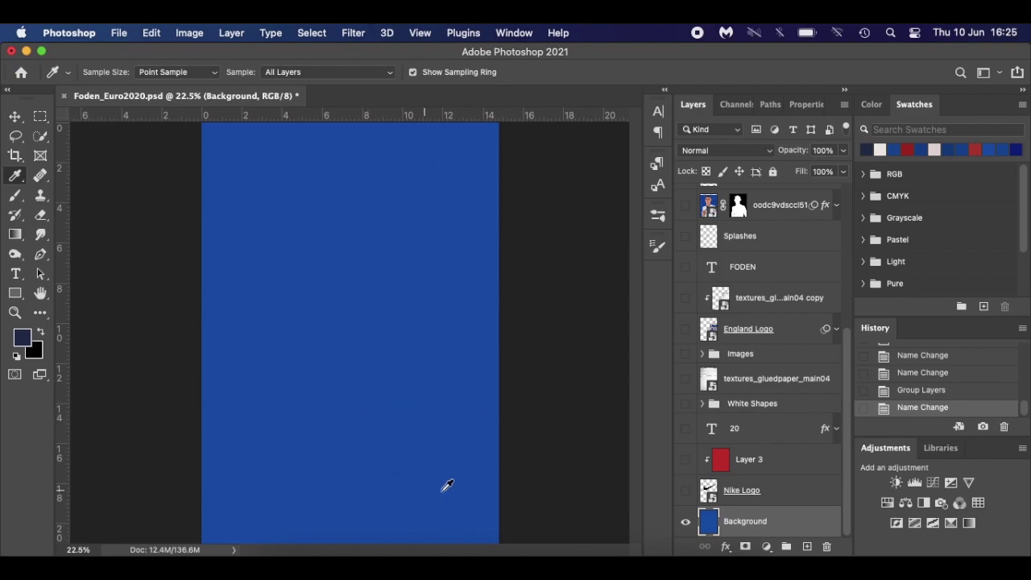
- Sample the Background layer's blue as the foreground colour and check its hex code in the Color Picker
{"action": "left_click", "coordinate": [393, 427]}
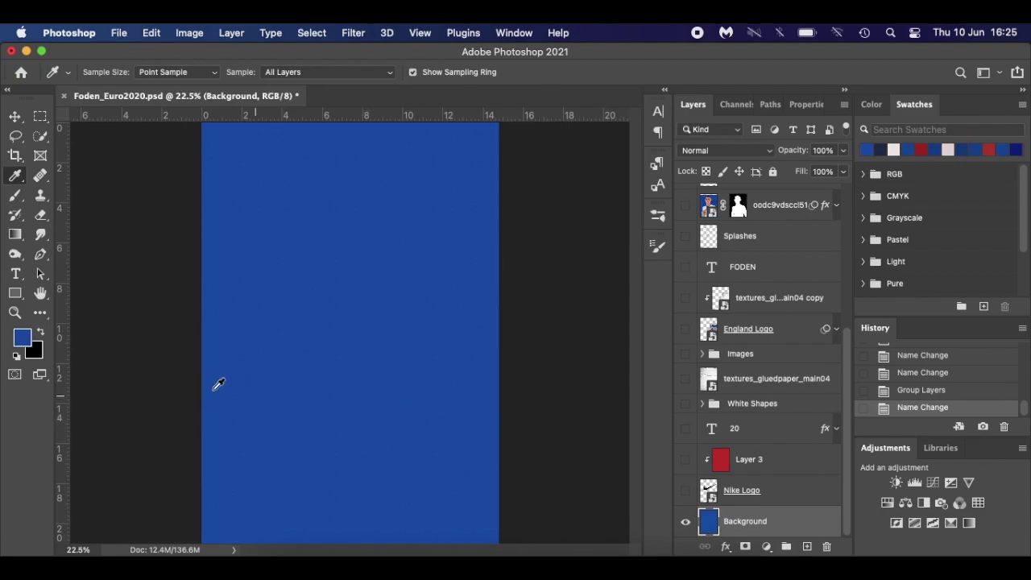
{"action": "left_click", "coordinate": [23, 340]}
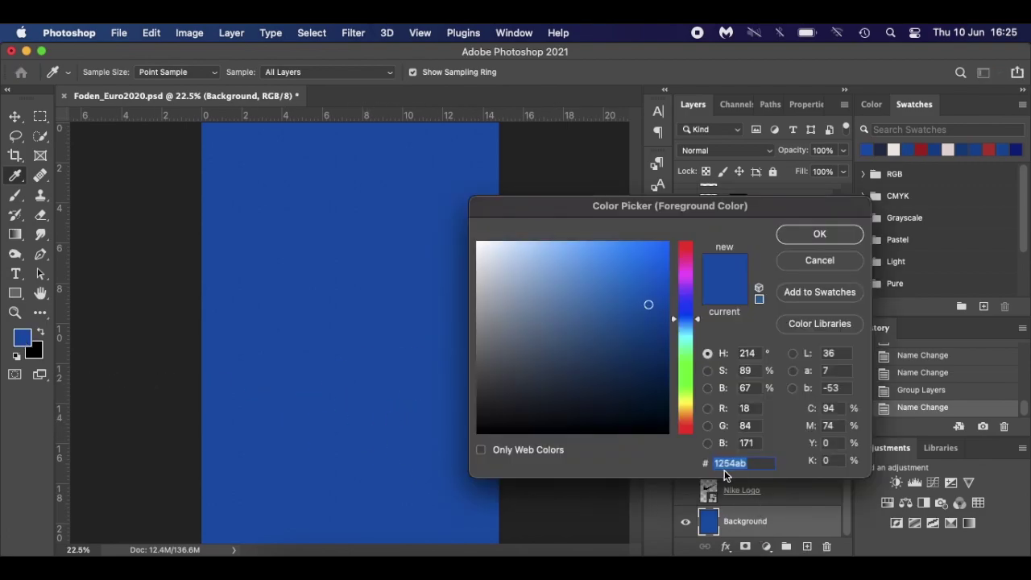
{"action": "left_click", "coordinate": [806, 260]}
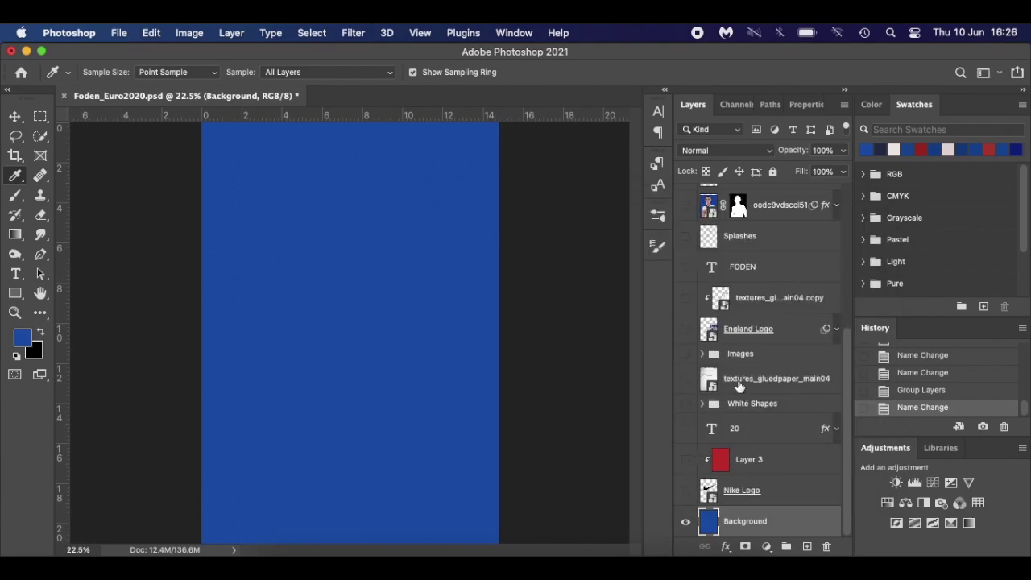
- Show the masked portrait layer of the player and examine the Basic settings of its Camera Raw Filter smart filter
{"action": "left_click", "coordinate": [686, 206]}
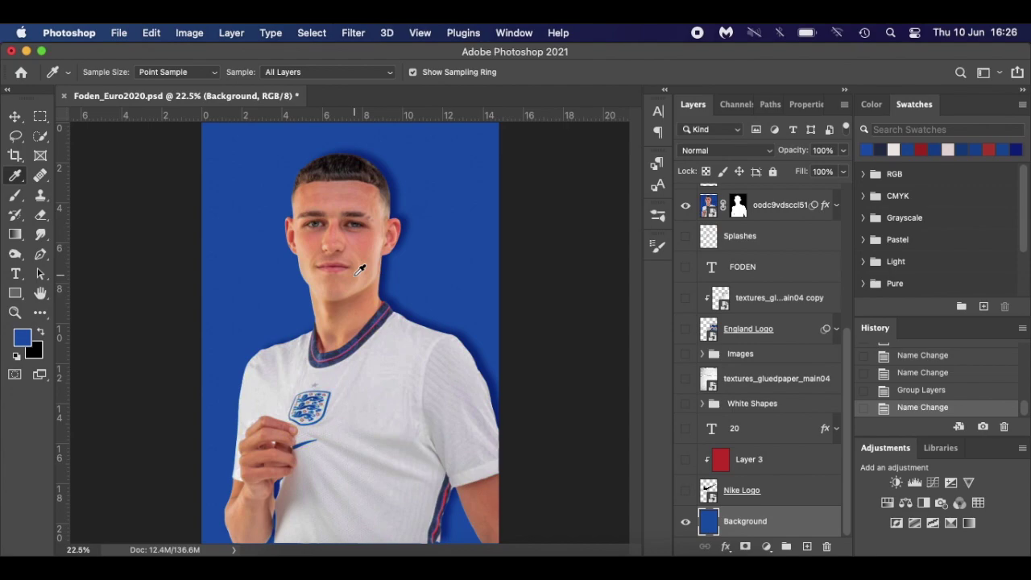
{"action": "left_click", "coordinate": [837, 206]}
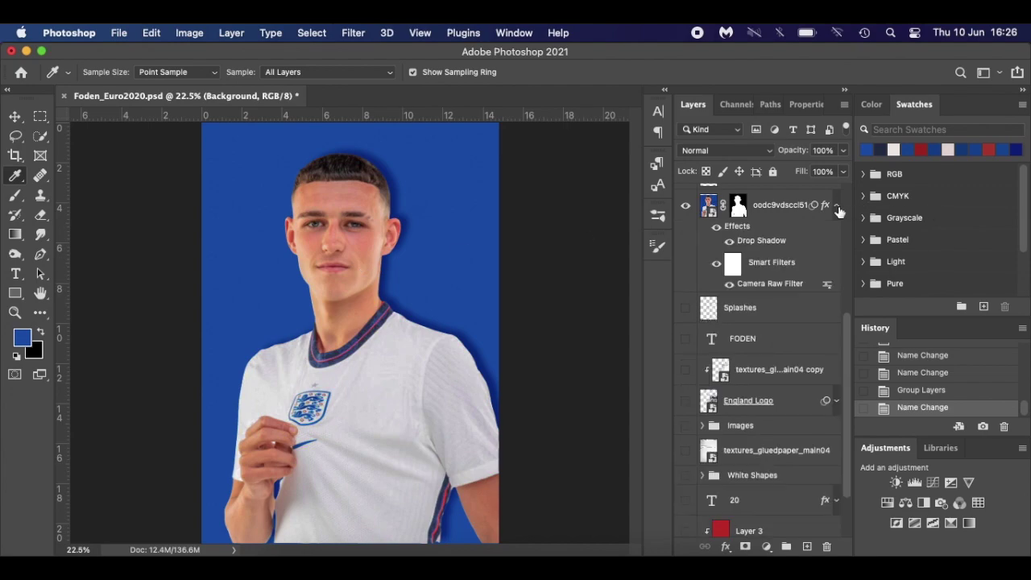
{"action": "left_click", "coordinate": [761, 286]}
{"action": "double_click", "coordinate": [762, 286]}
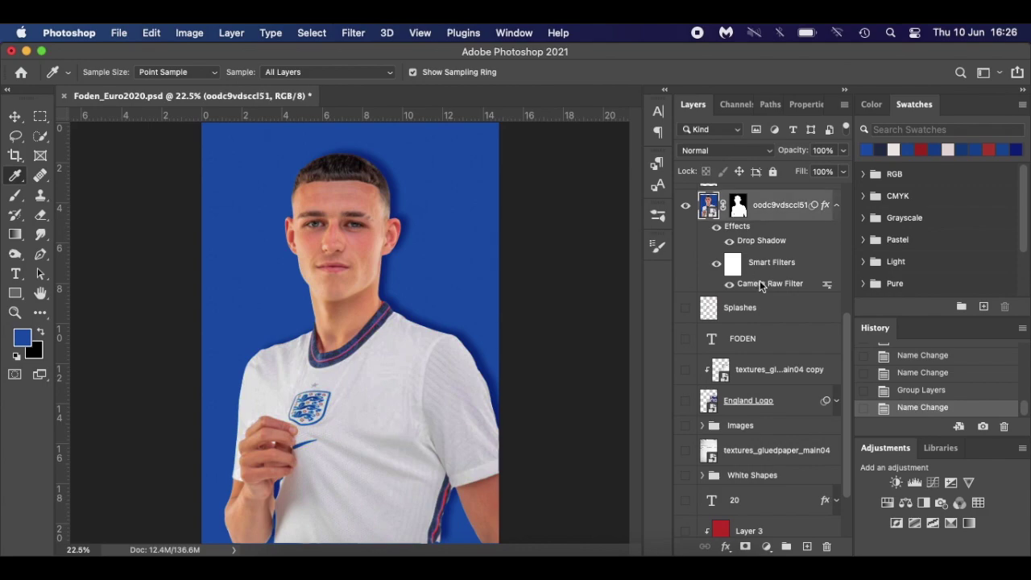
{"action": "scroll", "coordinate": [773, 396], "scroll_direction": "down", "scroll_amount": 5}
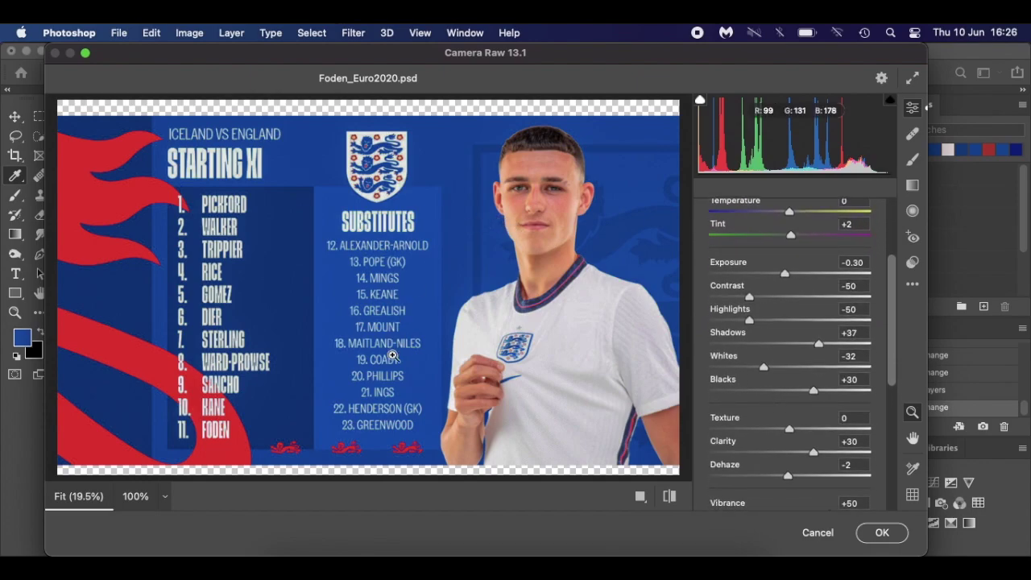
{"action": "scroll", "coordinate": [797, 334], "scroll_direction": "down", "scroll_amount": 5}
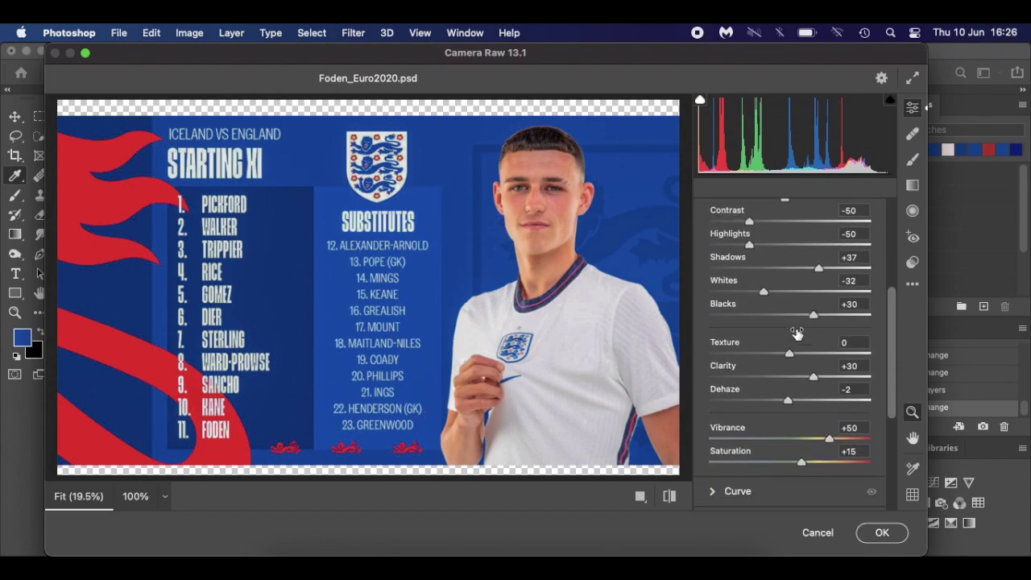
{"action": "scroll", "coordinate": [797, 334], "scroll_direction": "up", "scroll_amount": 4}
{"action": "scroll", "coordinate": [796, 334], "scroll_direction": "up", "scroll_amount": 5}
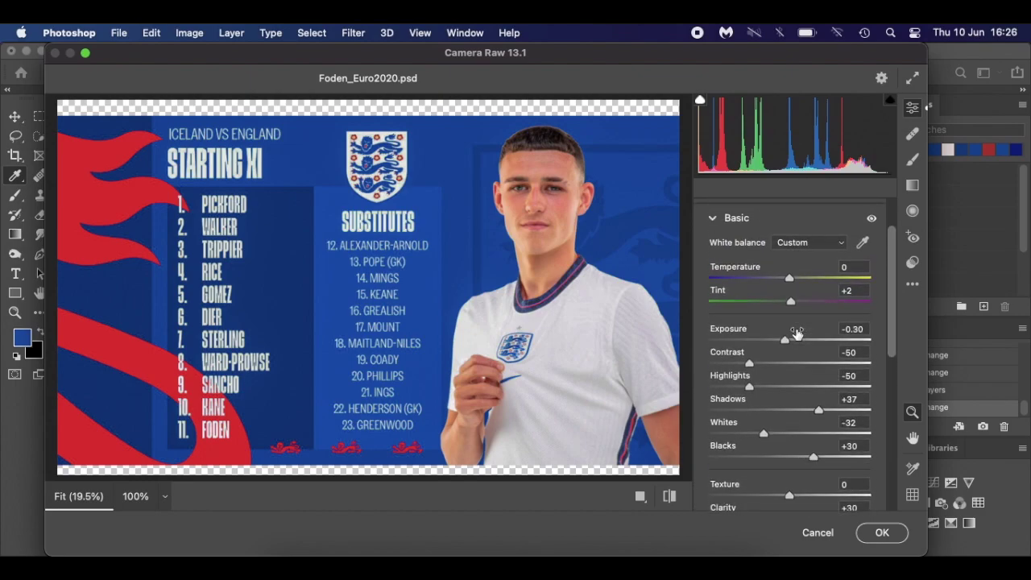
{"action": "scroll", "coordinate": [797, 333], "scroll_direction": "down", "scroll_amount": 6}
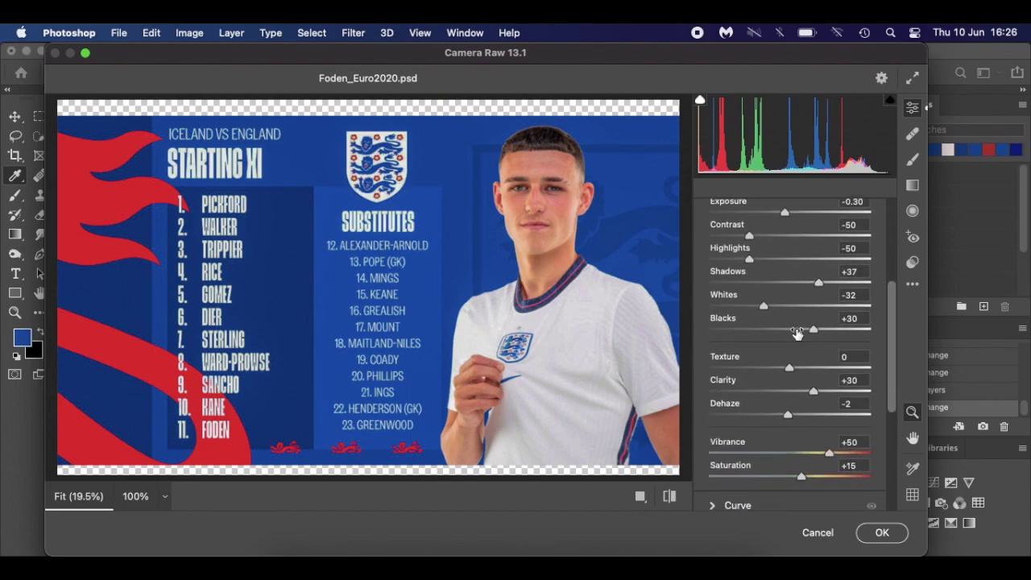
{"action": "left_click", "coordinate": [813, 532]}
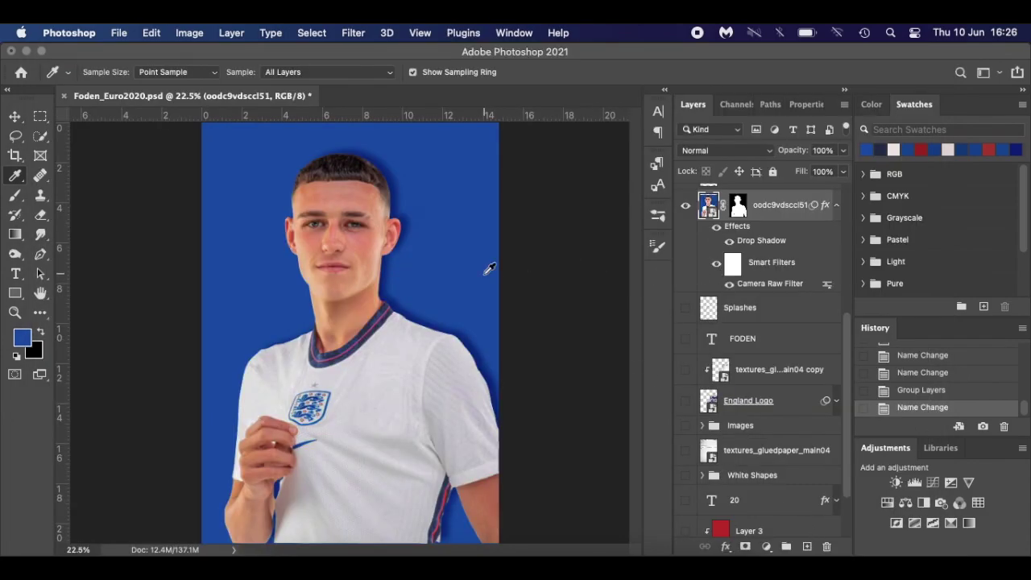
- Examine the Drop Shadow settings of the masked portrait layer, keeping the layer style as it is
{"action": "double_click", "coordinate": [765, 243]}
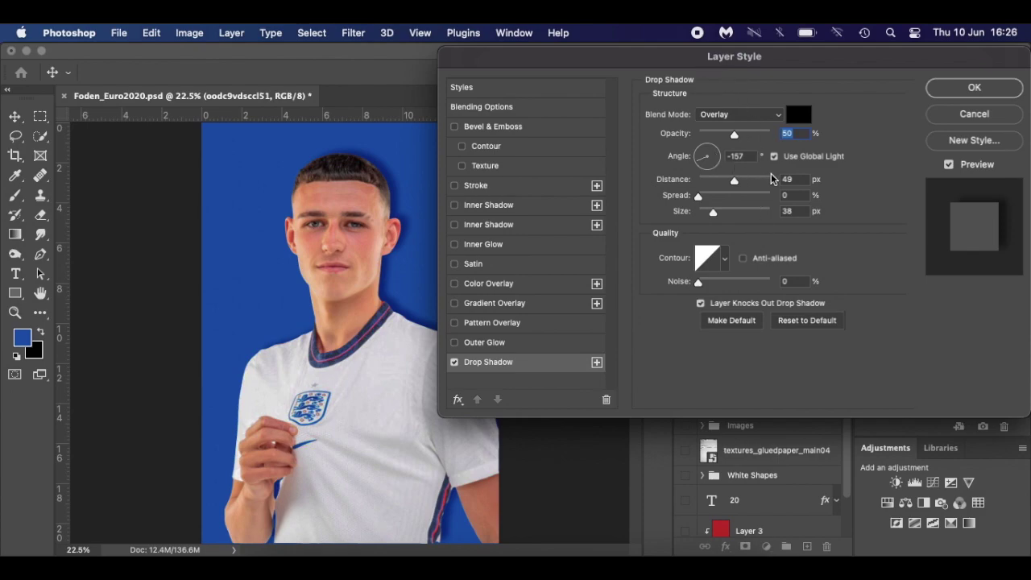
{"action": "left_click", "coordinate": [952, 96]}
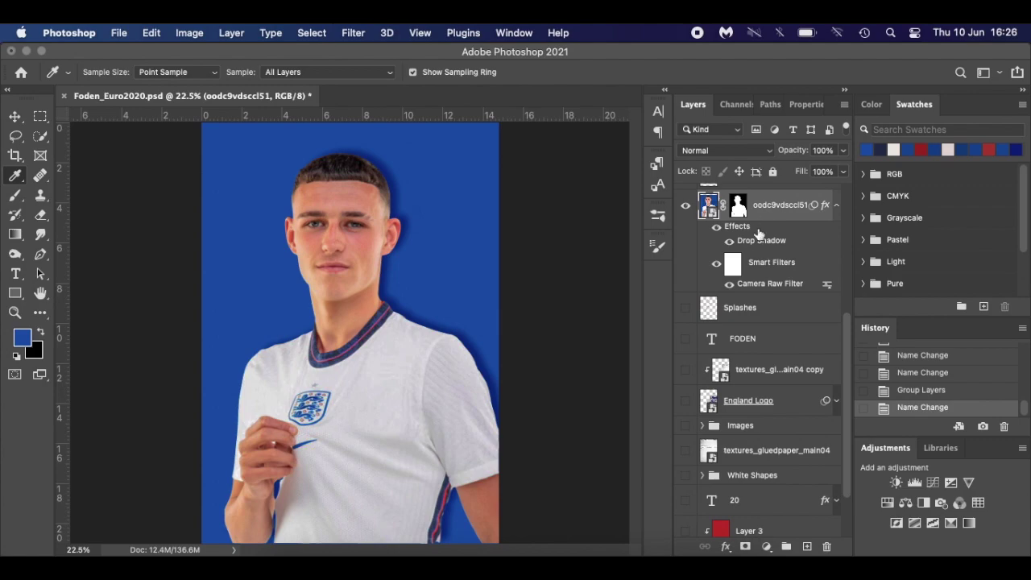
{"action": "scroll", "coordinate": [746, 278], "scroll_direction": "up", "scroll_amount": 3}
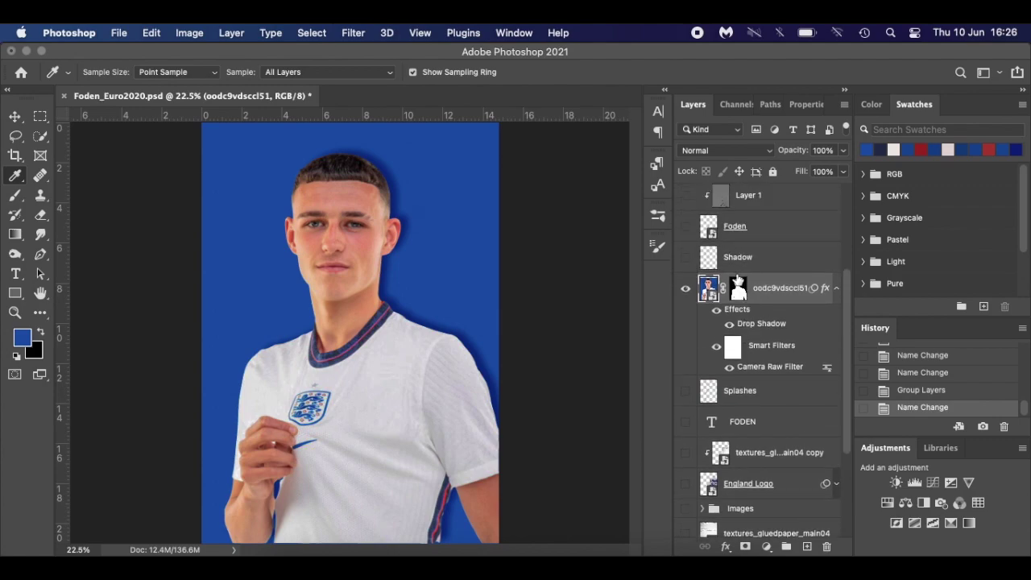
{"action": "scroll", "coordinate": [756, 357], "scroll_direction": "down", "scroll_amount": 5}
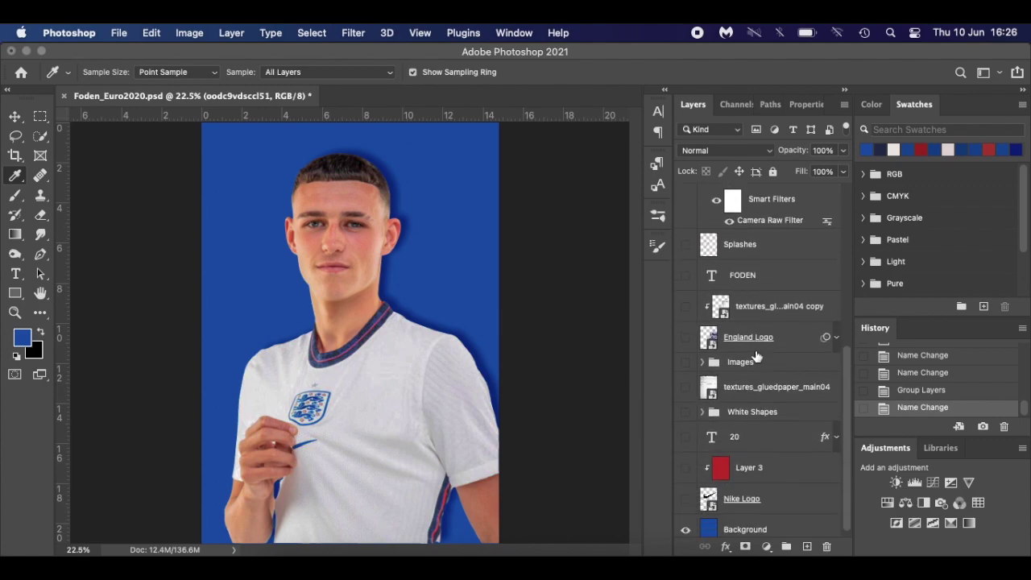
{"action": "scroll", "coordinate": [756, 357], "scroll_direction": "down", "scroll_amount": 1}
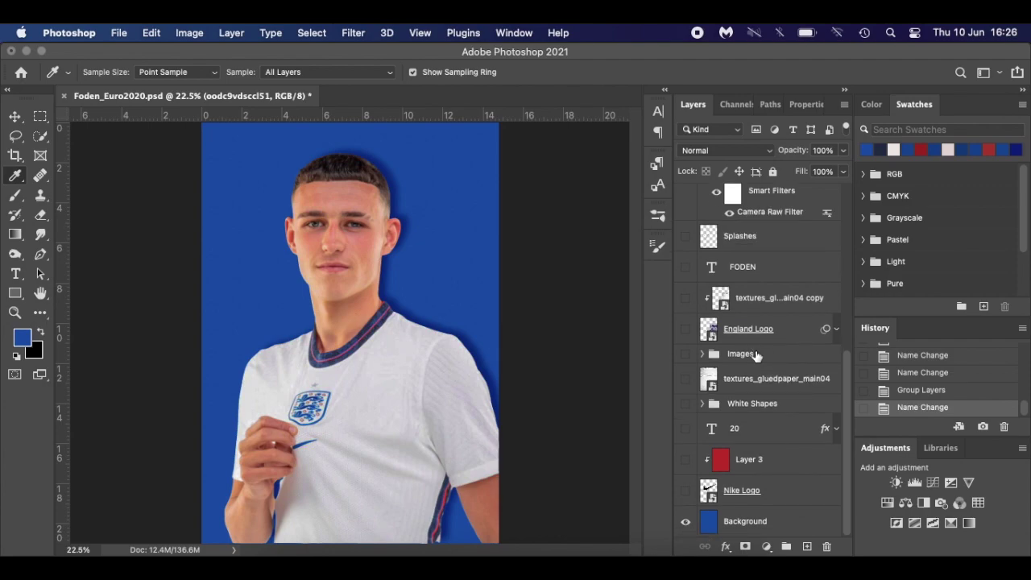
- Show the Foden action cutout layer and the Shadow layer beneath his feet
{"action": "scroll", "coordinate": [756, 354], "scroll_direction": "up", "scroll_amount": 9}
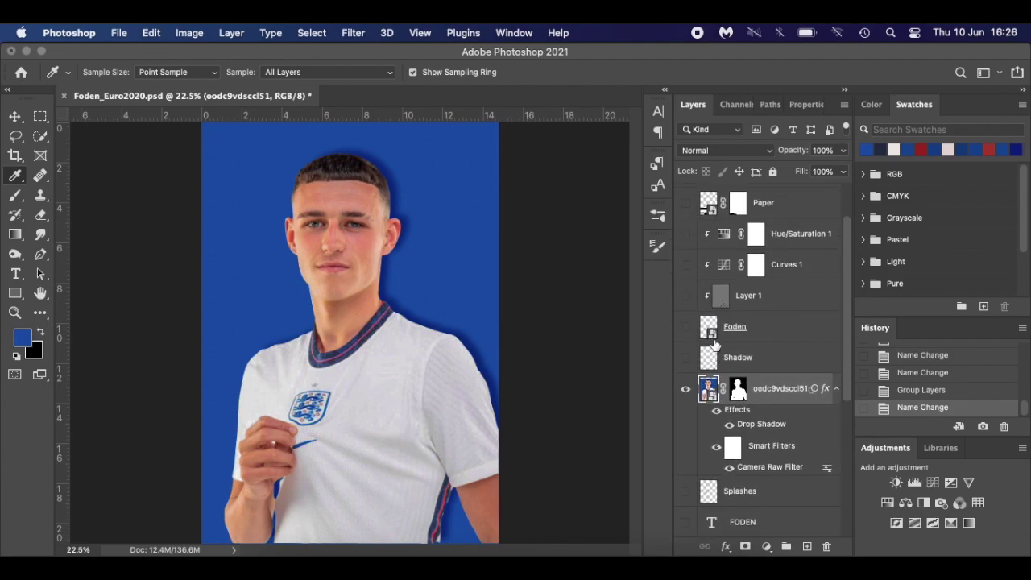
{"action": "left_click", "coordinate": [686, 327]}
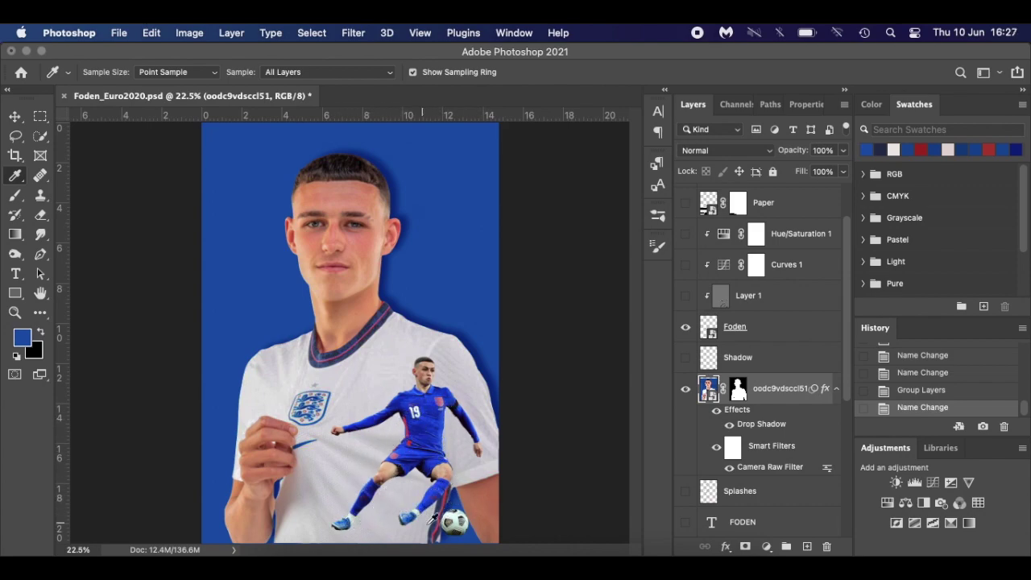
{"action": "left_click", "coordinate": [686, 358]}
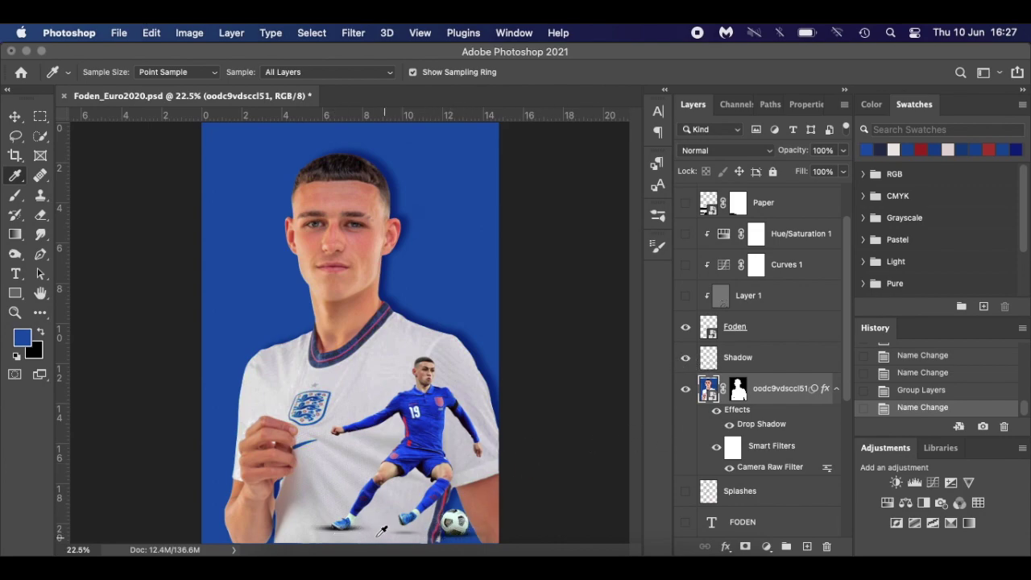
- Select the Shadow layer and choose the flattened soft brush at 600 px with 0% hardness, the kind used for the foot shadows
{"action": "key", "text": "b"}
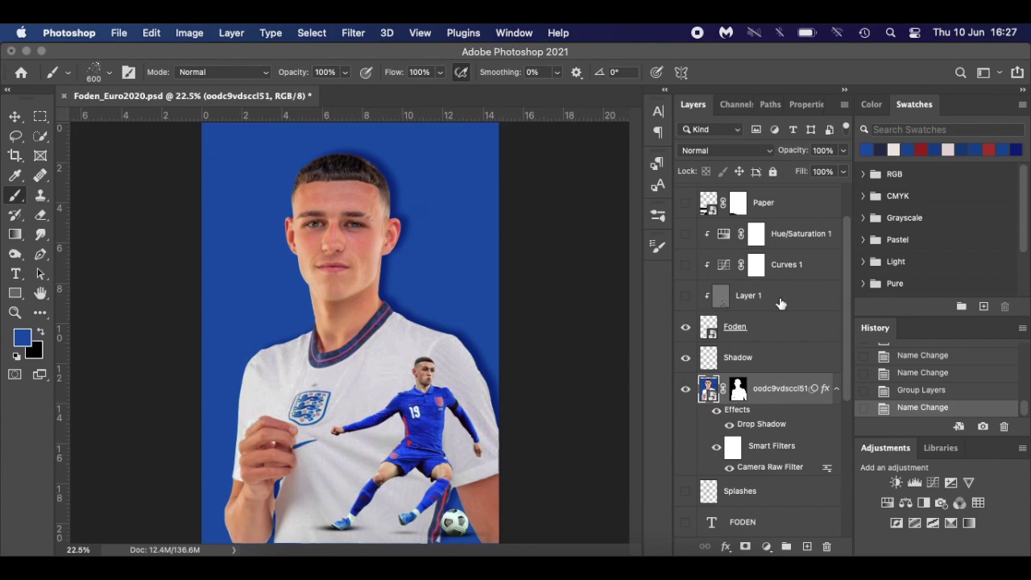
{"action": "left_click", "coordinate": [764, 330]}
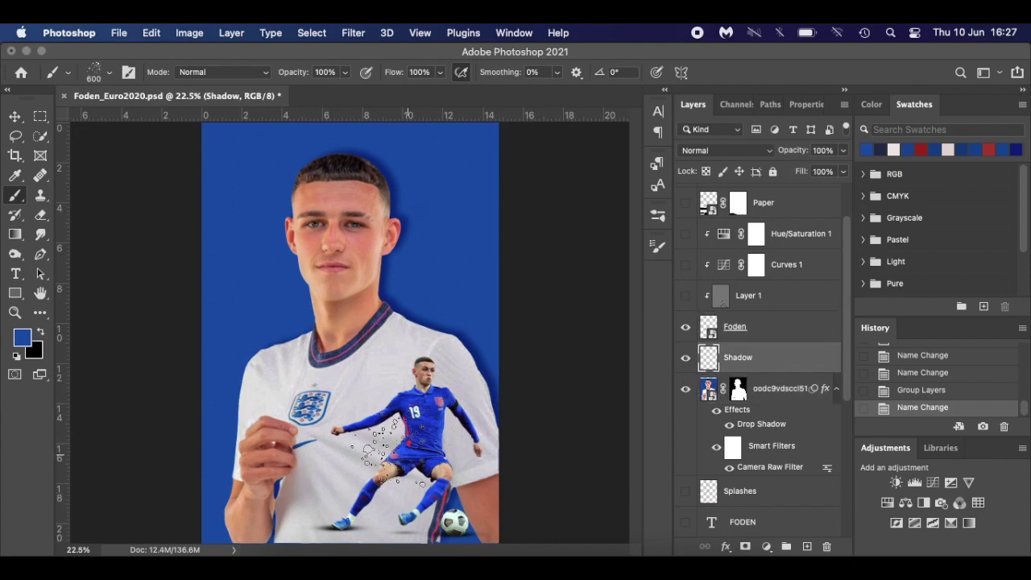
{"action": "right_click", "coordinate": [400, 457]}
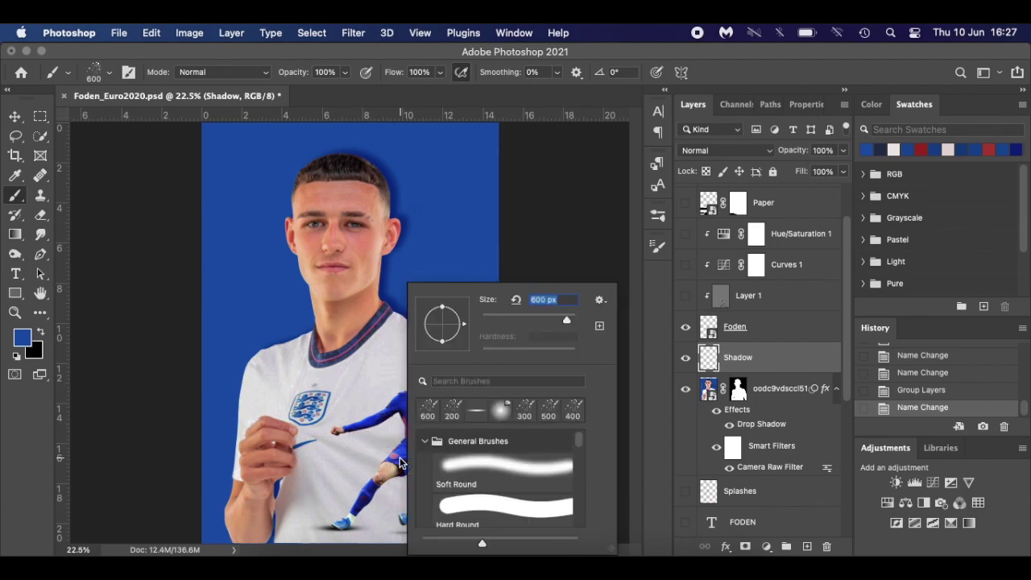
{"action": "left_click", "coordinate": [480, 412]}
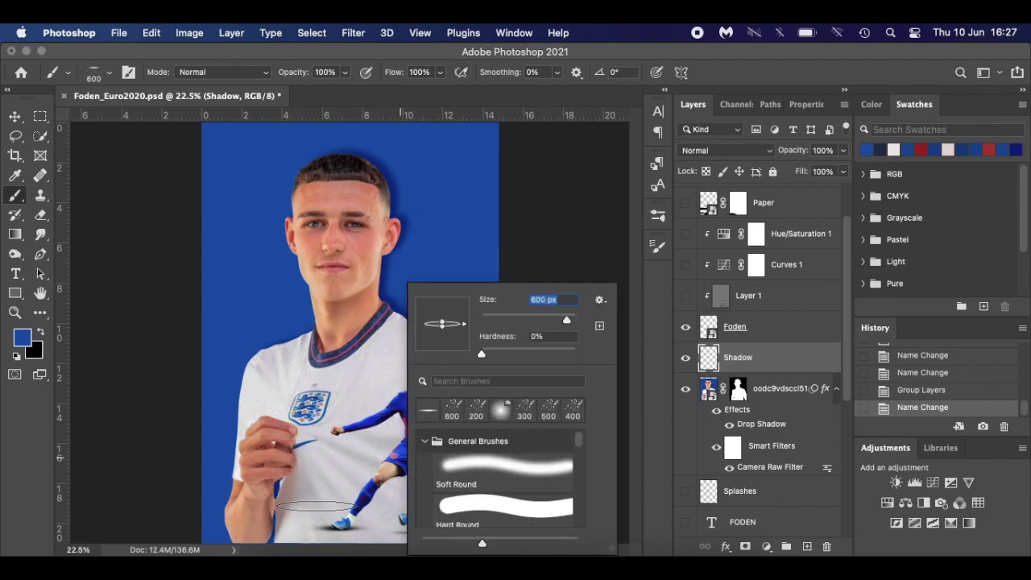
{"action": "left_click", "coordinate": [568, 237]}
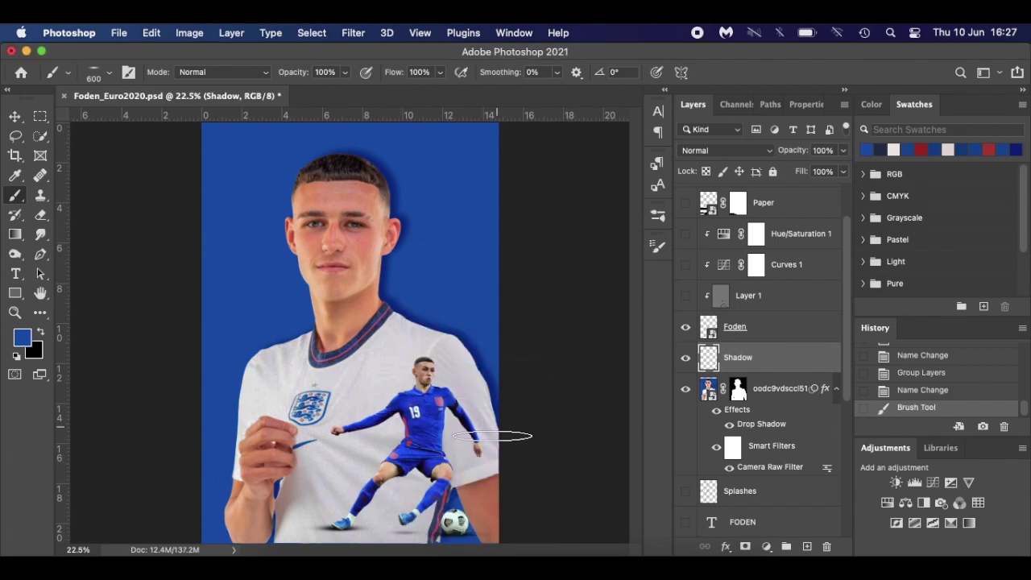
- Show Layer 1, Curves 1 and Hue/Saturation 1, which are clipped to the Foden cutout
{"action": "key", "text": "v"}
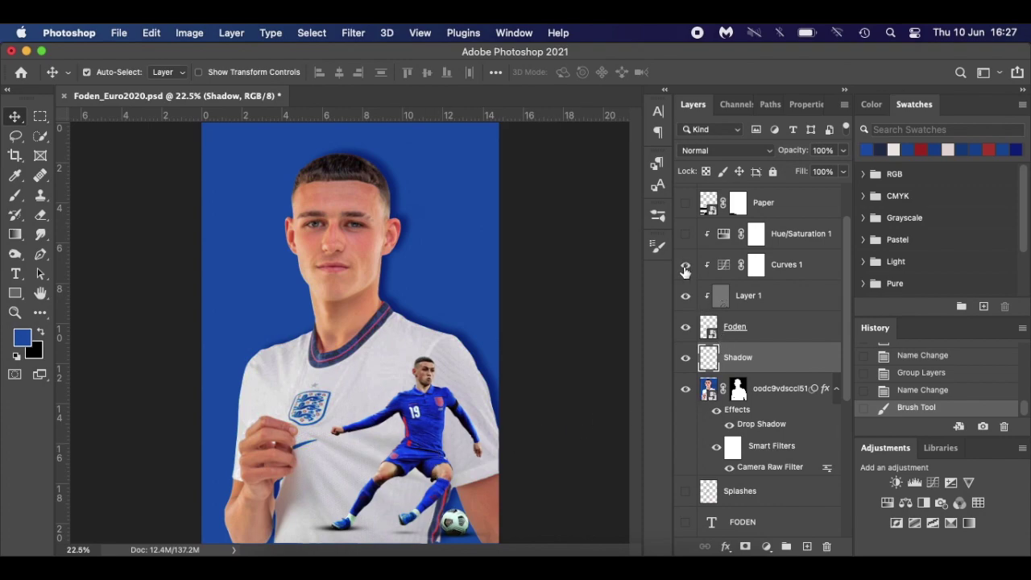
{"action": "left_click", "coordinate": [688, 240]}
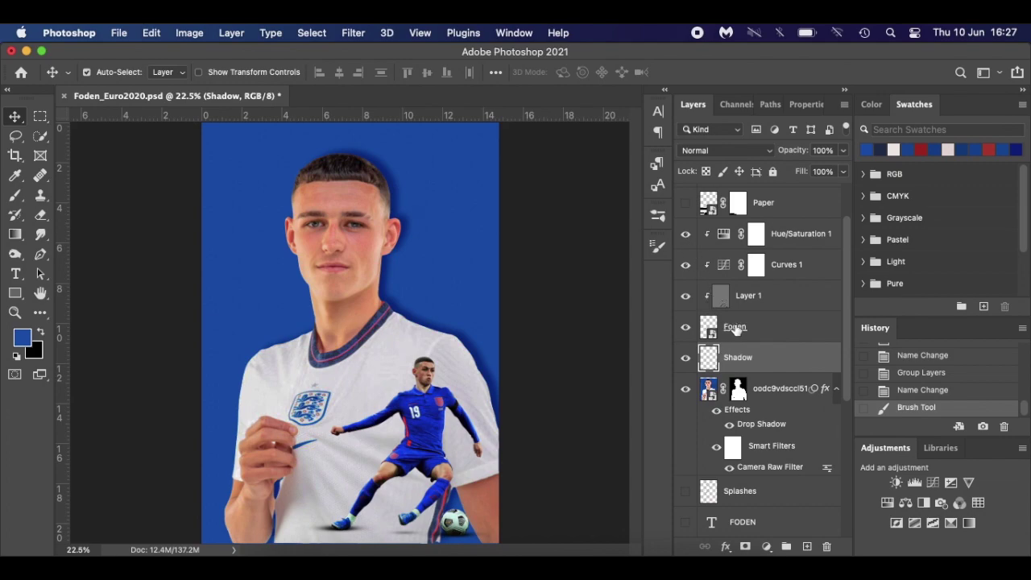
- Expand the Images group and make it visible so both framed match photos show on the poster
{"action": "scroll", "coordinate": [783, 409], "scroll_direction": "down", "scroll_amount": 2}
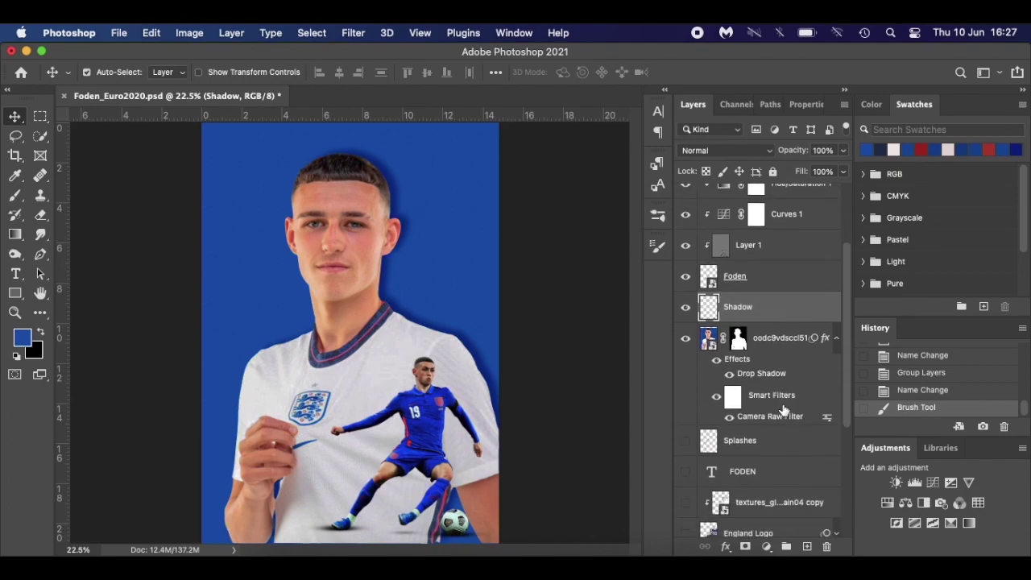
{"action": "scroll", "coordinate": [784, 410], "scroll_direction": "down", "scroll_amount": 1}
{"action": "scroll", "coordinate": [783, 410], "scroll_direction": "down", "scroll_amount": 8}
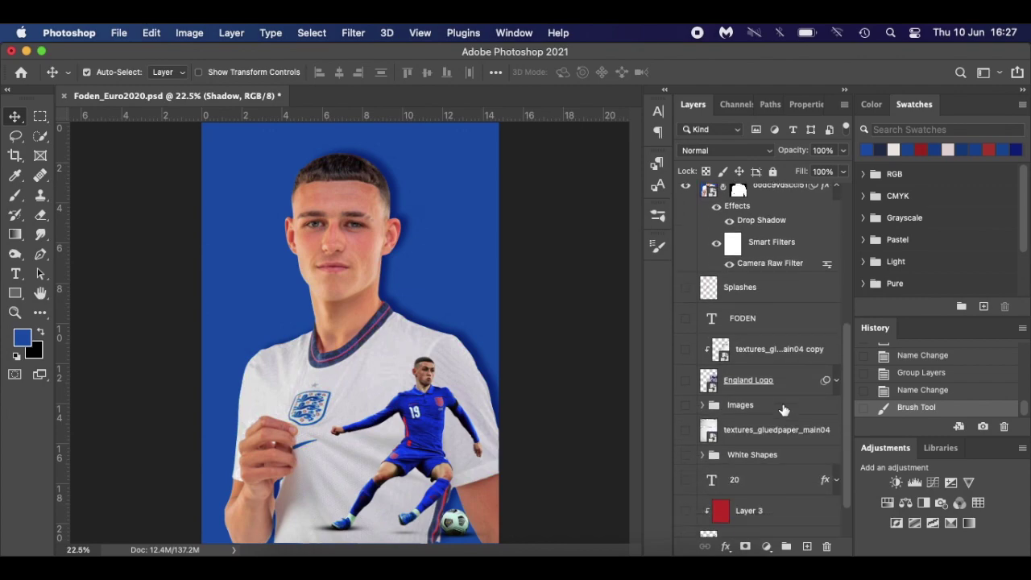
{"action": "left_click", "coordinate": [701, 355]}
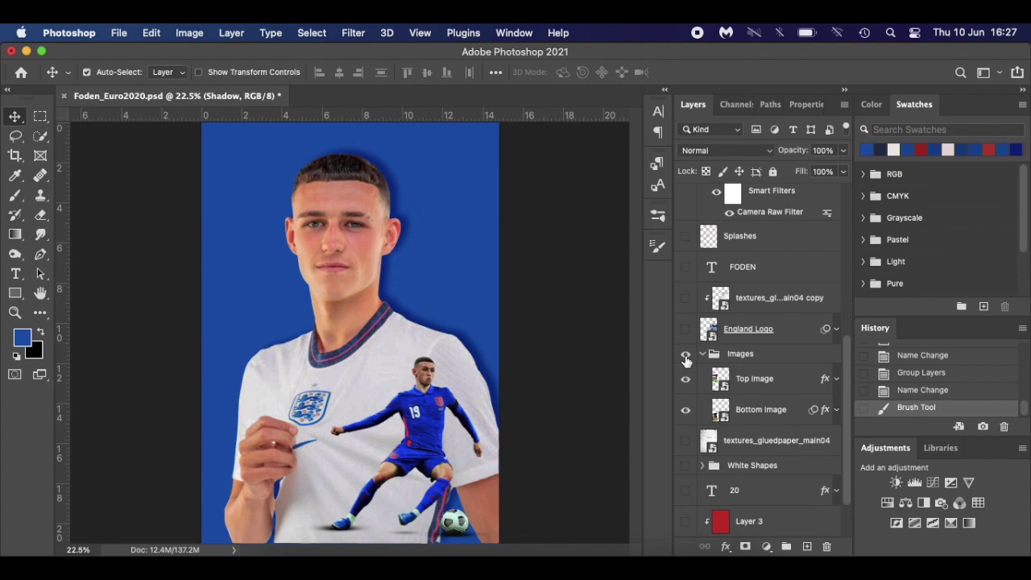
{"action": "left_click", "coordinate": [686, 356]}
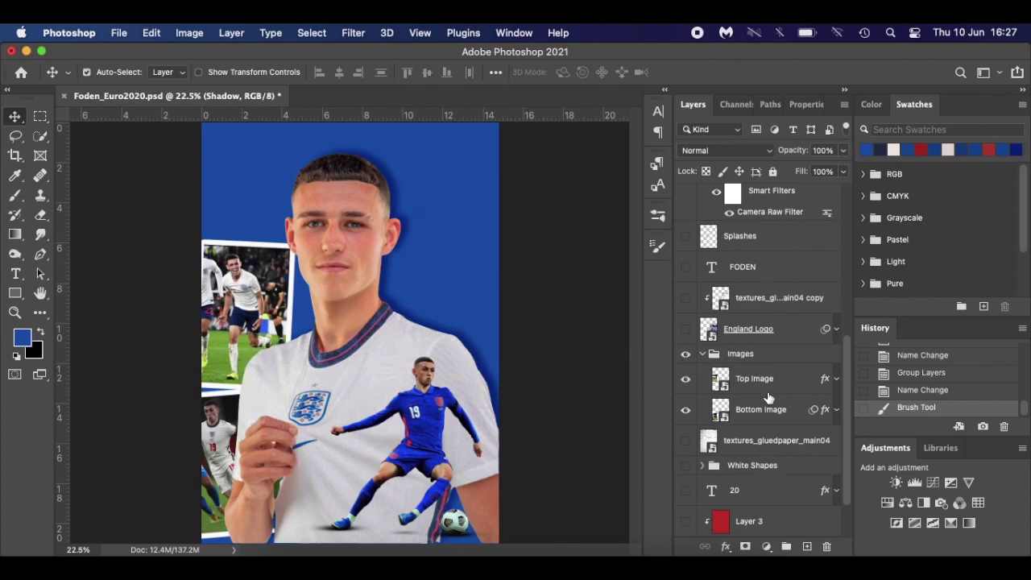
- Examine the Stroke settings of the Top Image layer, keeping the style as it is, and collapse its effects
{"action": "left_click", "coordinate": [837, 379]}
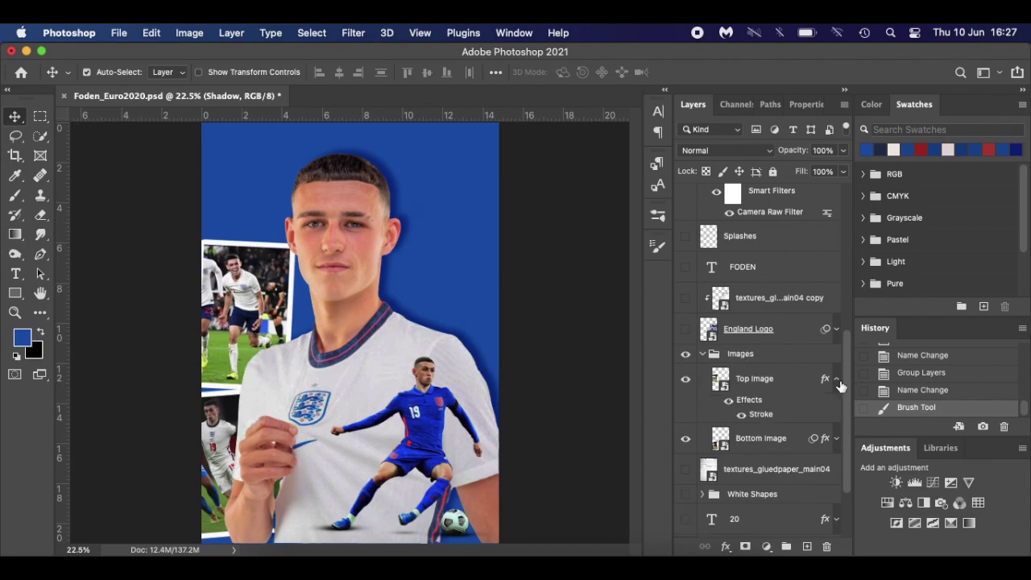
{"action": "double_click", "coordinate": [762, 415]}
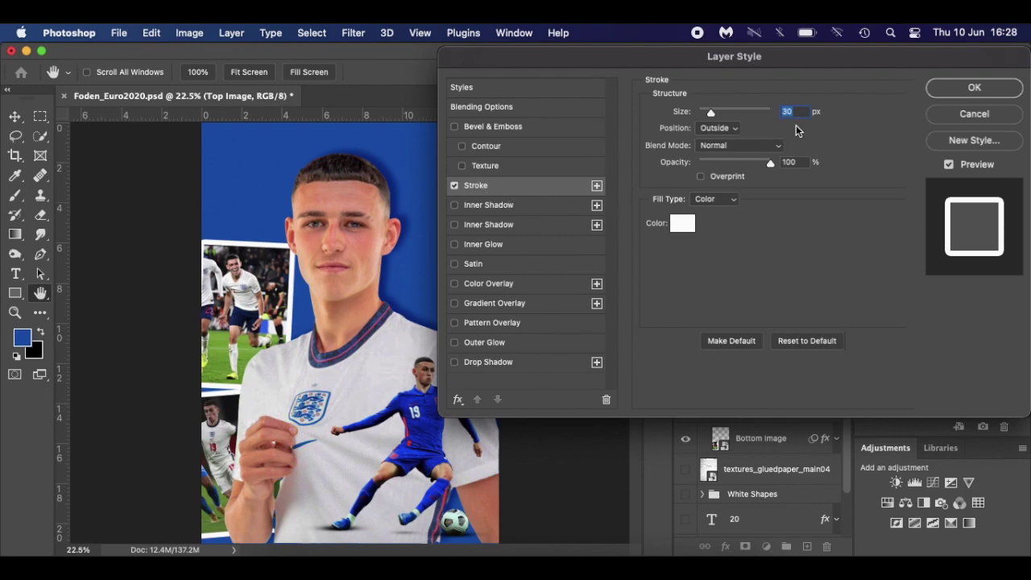
{"action": "left_click", "coordinate": [957, 90]}
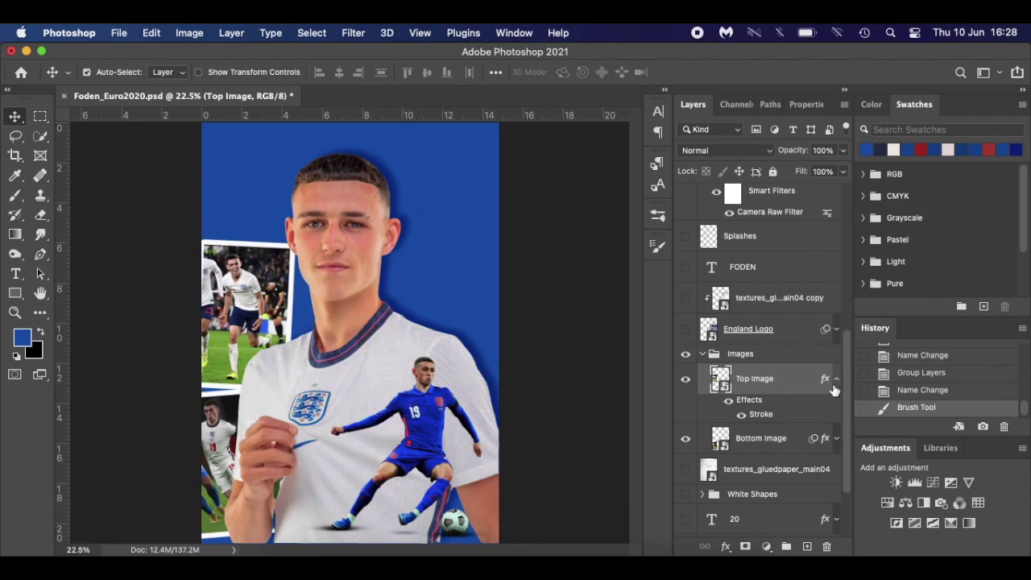
{"action": "left_click", "coordinate": [835, 385]}
{"action": "scroll", "coordinate": [806, 427], "scroll_direction": "down", "scroll_amount": 3}
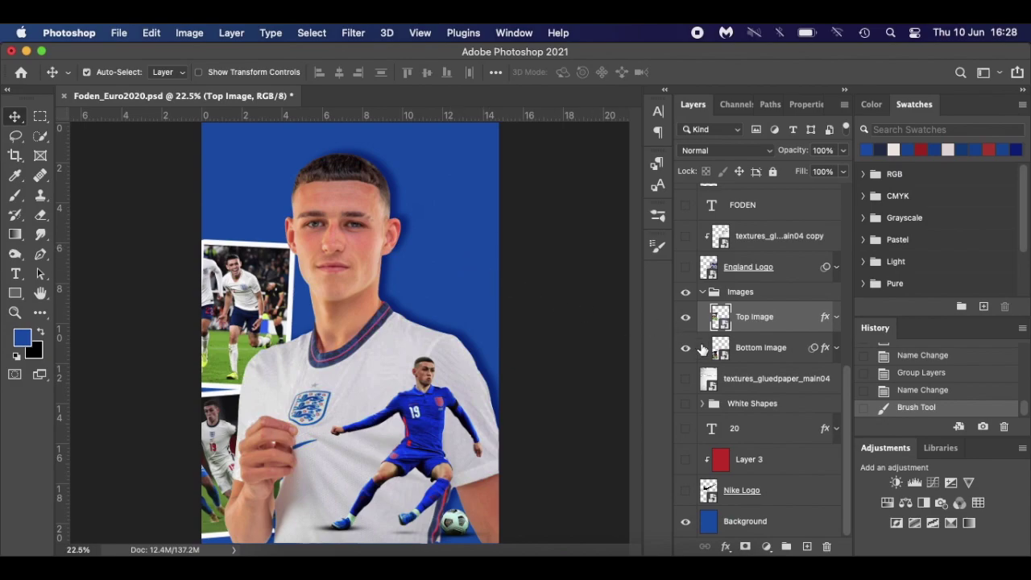
- Compare the photo placement with the Ben White reference image, and hide the reference again
{"action": "scroll", "coordinate": [692, 318], "scroll_direction": "up", "scroll_amount": 10}
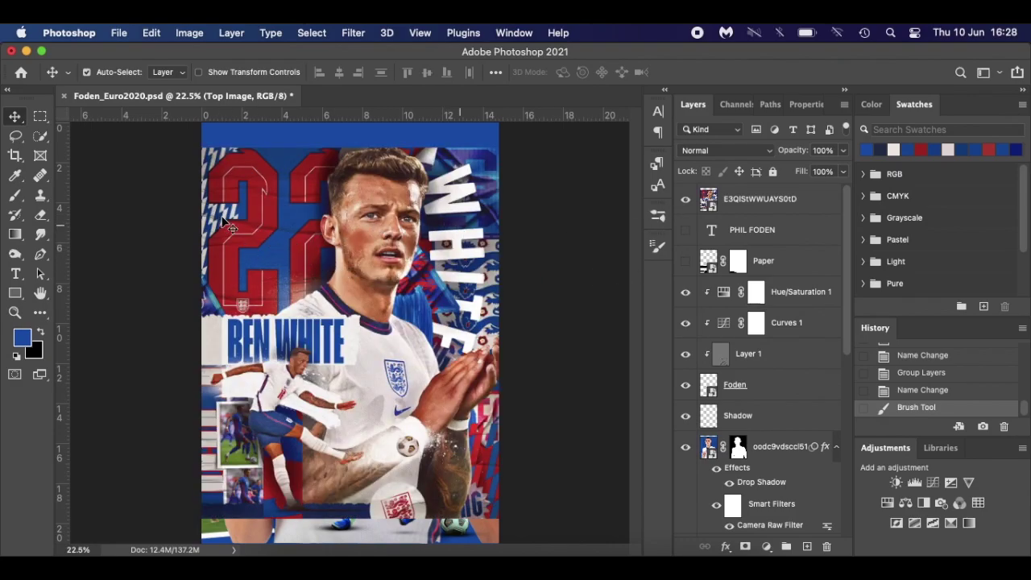
{"action": "left_click", "coordinate": [686, 200]}
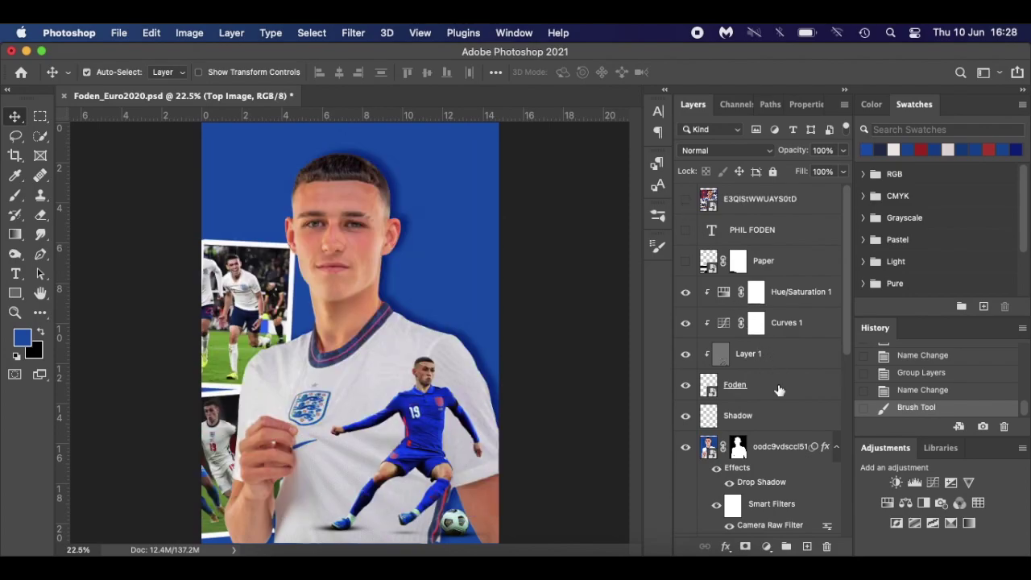
- Show the textures_gluedpaper_main04 layer and the White Shapes group, expanding the group to list its rectangles
{"action": "scroll", "coordinate": [779, 390], "scroll_direction": "down", "scroll_amount": 5}
{"action": "scroll", "coordinate": [779, 390], "scroll_direction": "down", "scroll_amount": 5}
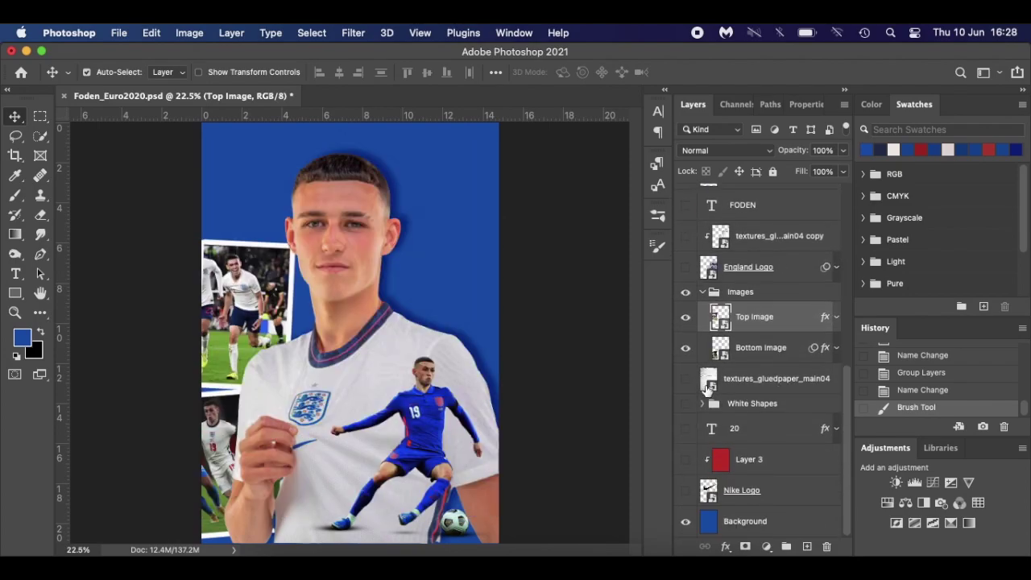
{"action": "left_click", "coordinate": [774, 380]}
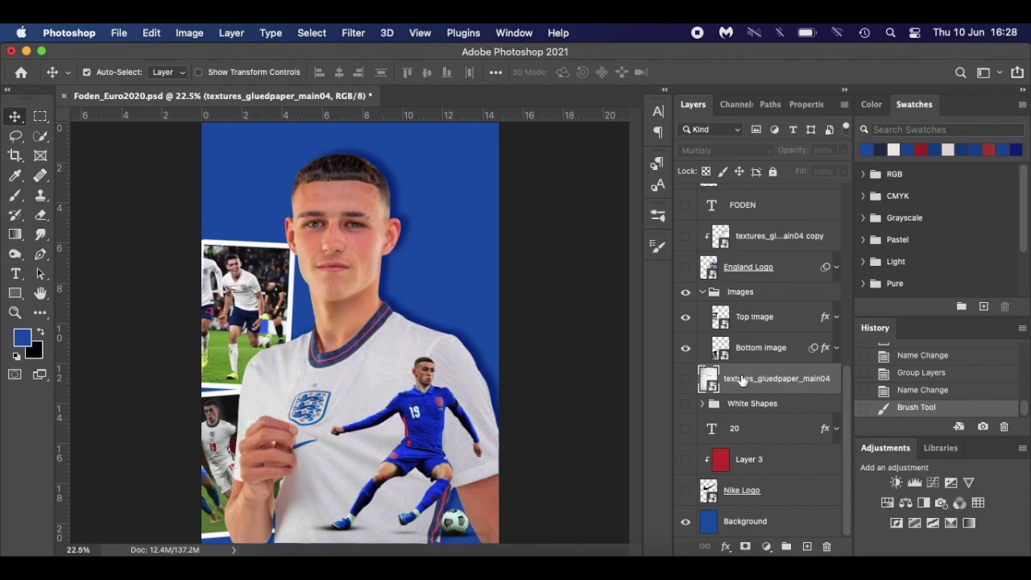
{"action": "left_click", "coordinate": [685, 379]}
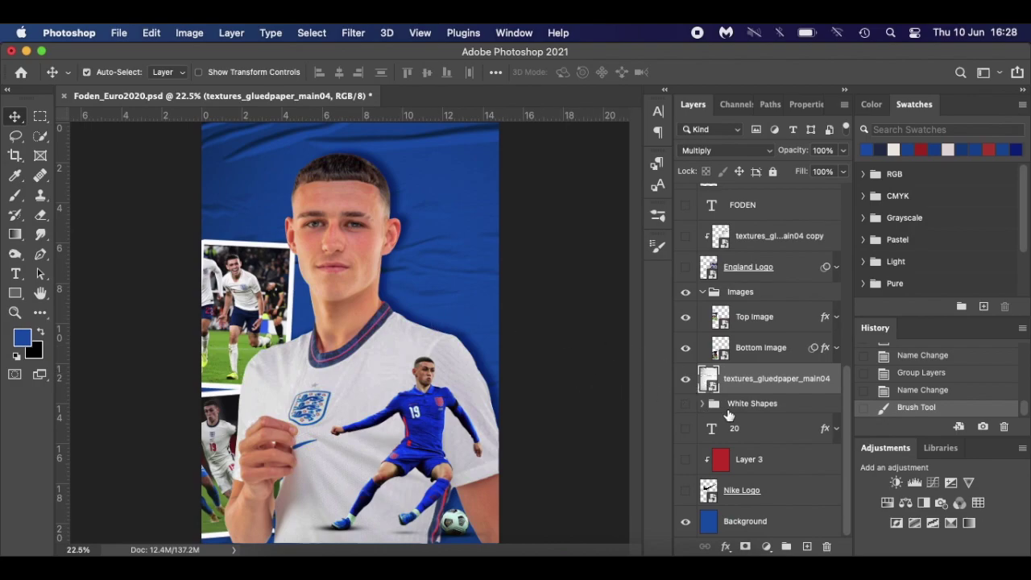
{"action": "left_click", "coordinate": [685, 403]}
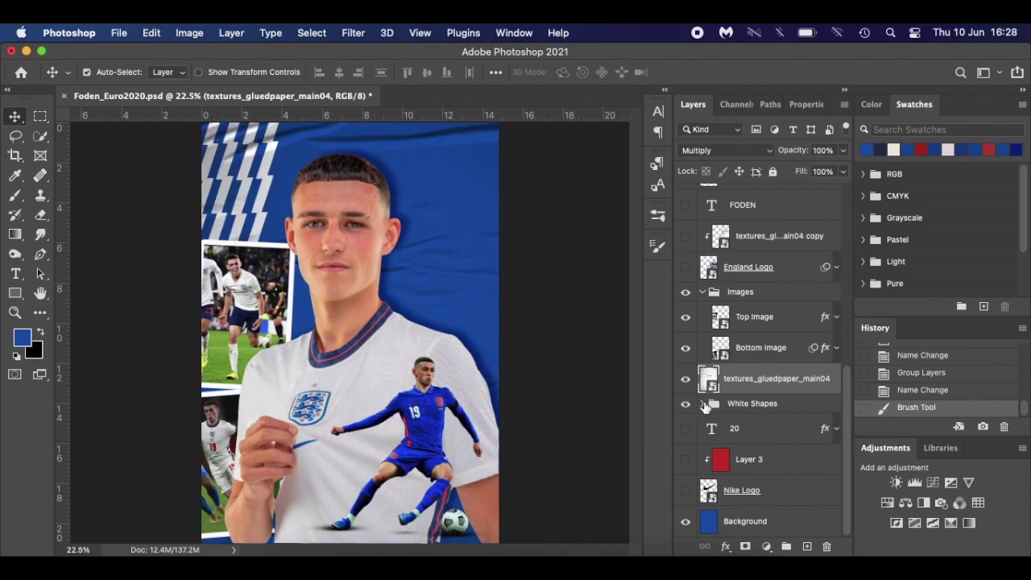
{"action": "left_click", "coordinate": [703, 404]}
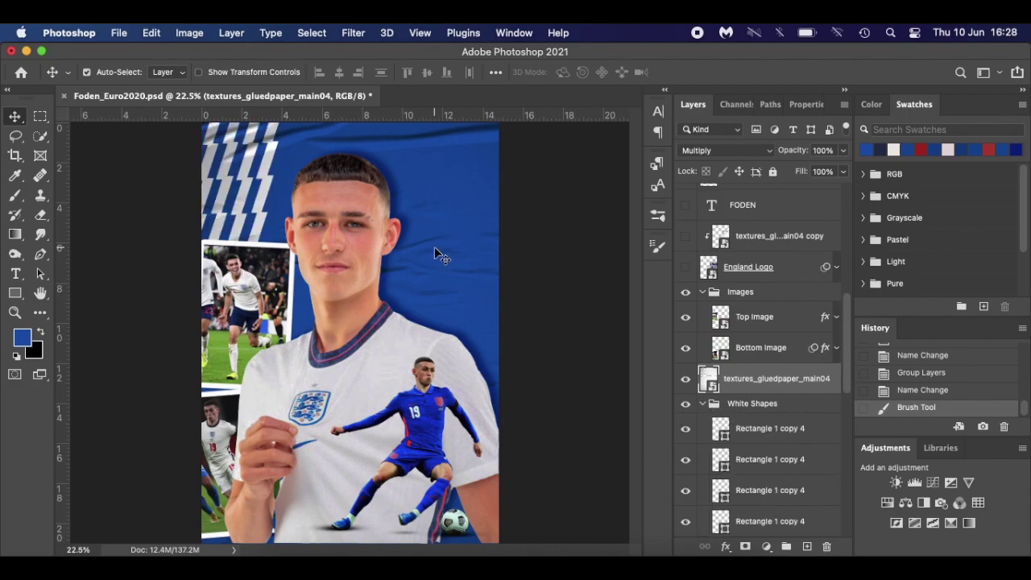
- Draw an off-white rectangle shape about 119 by 386 px on the blue area to the right of the player's head
{"action": "left_click", "coordinate": [15, 293]}
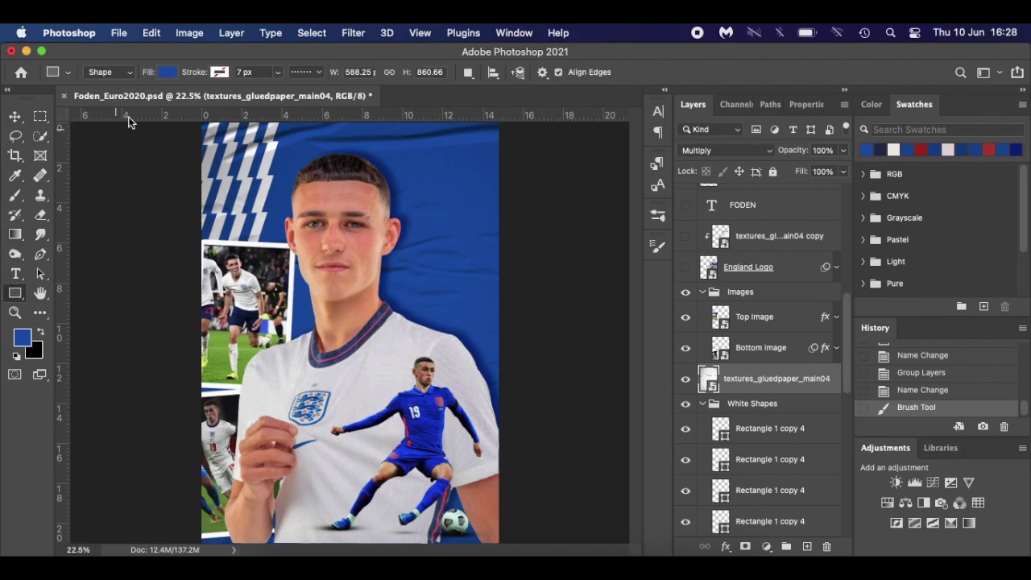
{"action": "left_click", "coordinate": [164, 73]}
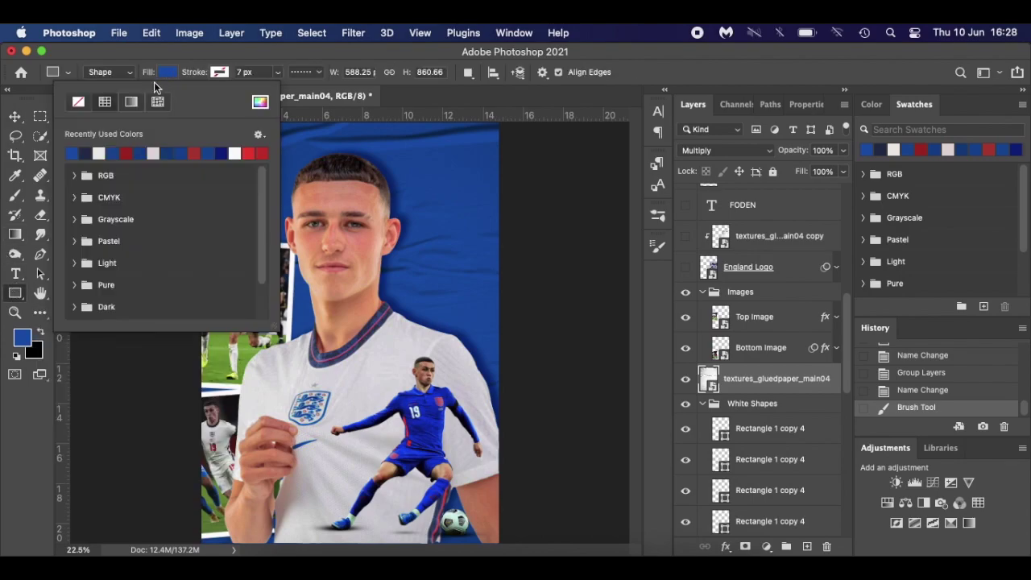
{"action": "left_click", "coordinate": [97, 151]}
{"action": "left_click", "coordinate": [170, 72]}
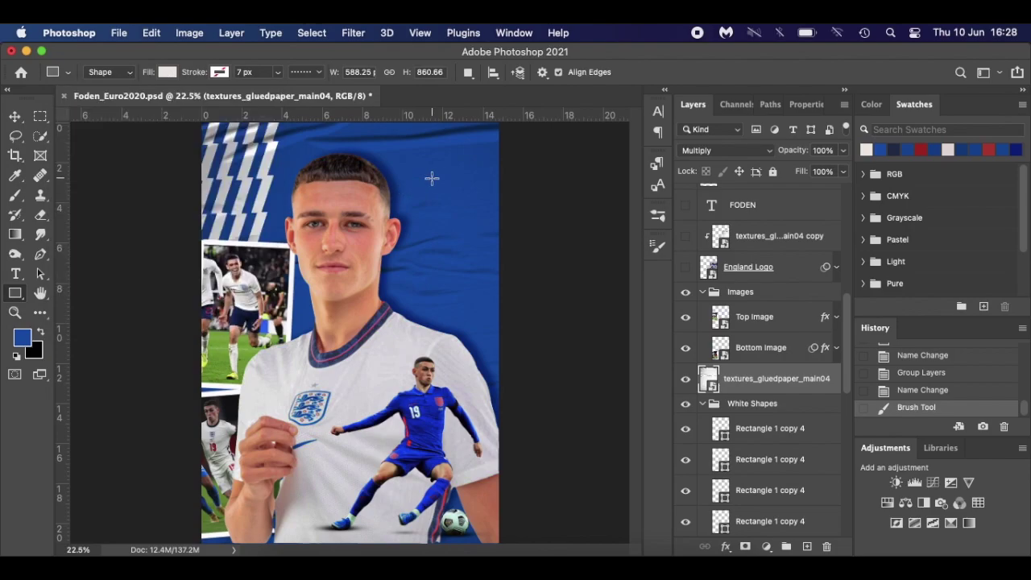
{"action": "left_click_drag", "start_coordinate": [432, 178], "coordinate": [453, 242]}
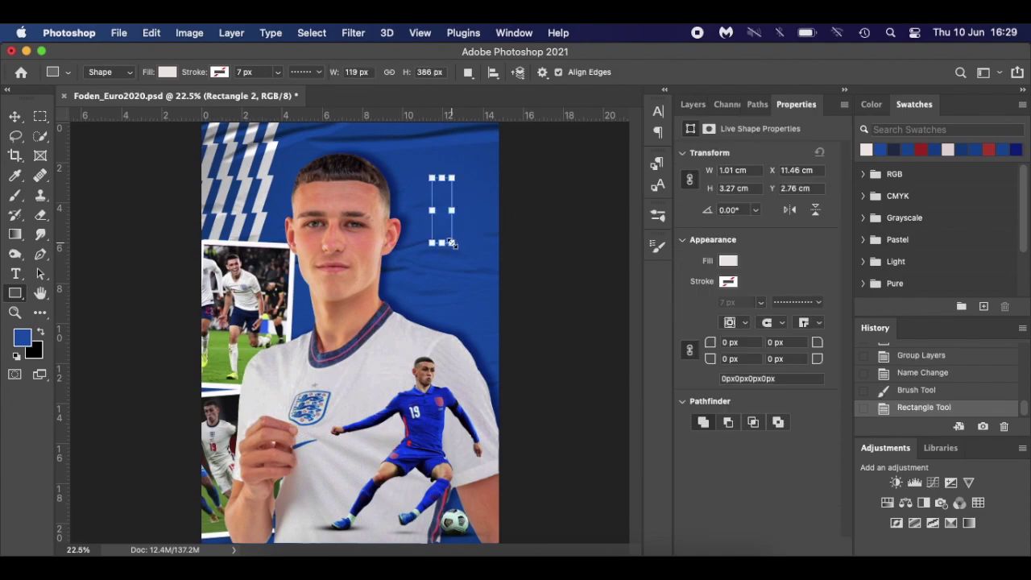
{"action": "key", "text": "Return"}
- Distort the new rectangle into a slanted stripe by shifting its top edge to the right
{"action": "key", "text": "super+t"}
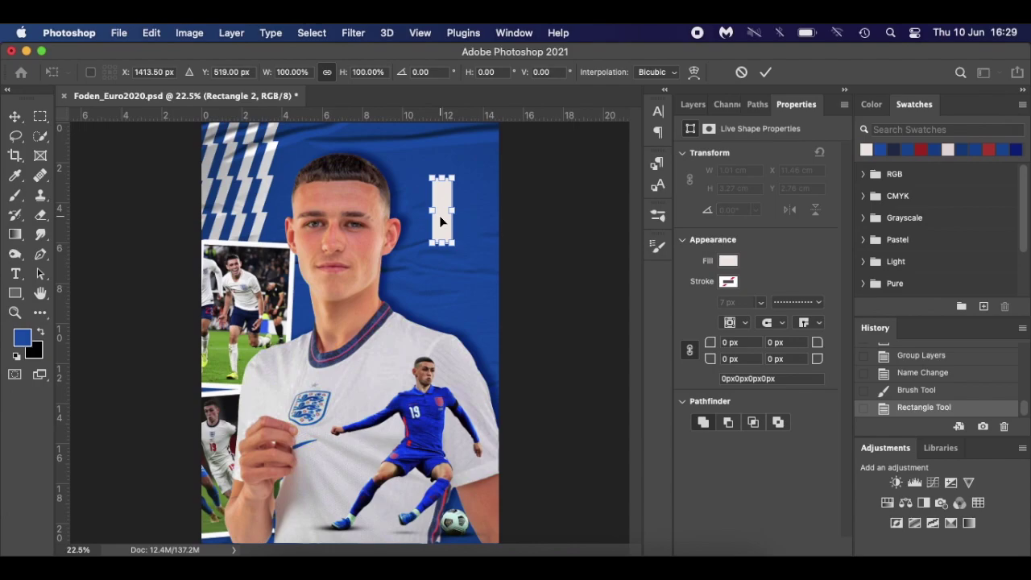
{"action": "right_click", "coordinate": [439, 215]}
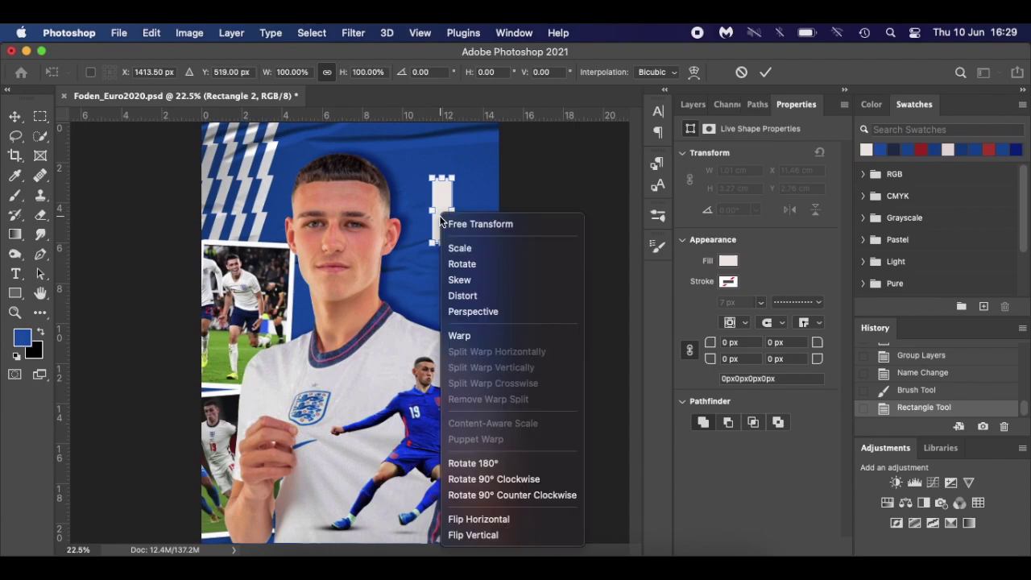
{"action": "left_click", "coordinate": [499, 296]}
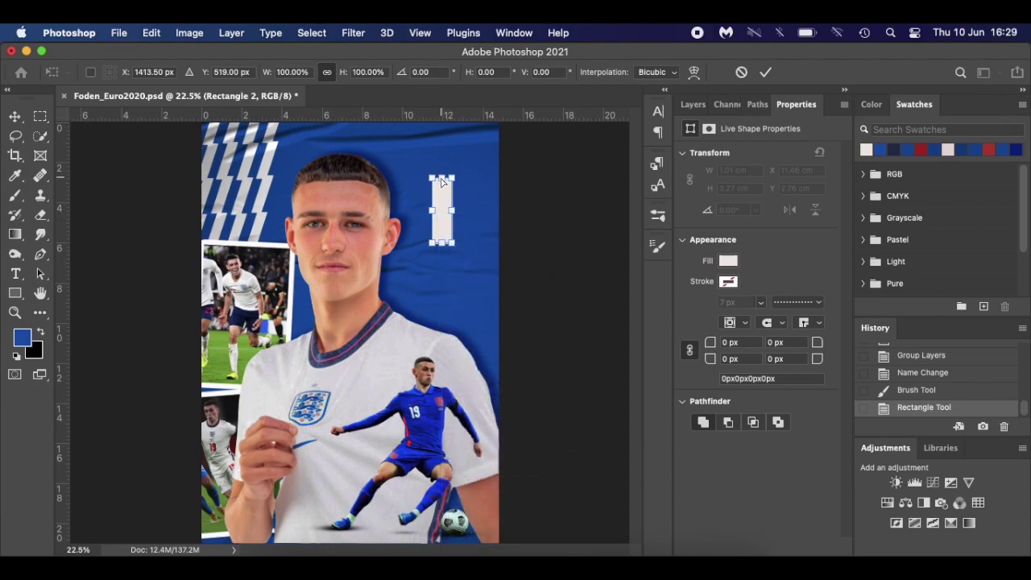
{"action": "left_click_drag", "start_coordinate": [442, 182], "coordinate": [462, 184]}
{"action": "key", "text": "Return"}
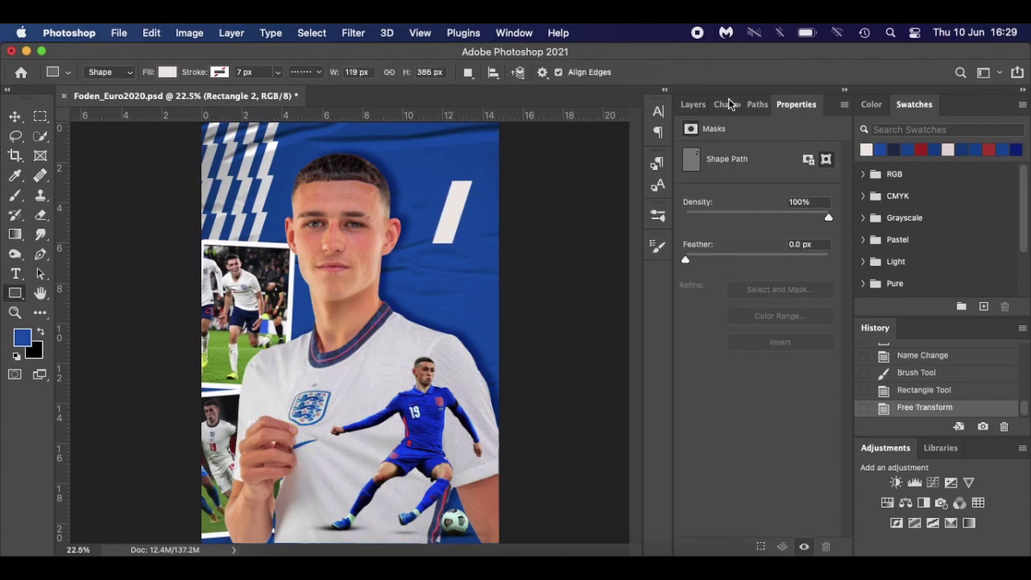
- Duplicate the slanted Rectangle 2 layer
{"action": "left_click", "coordinate": [693, 105]}
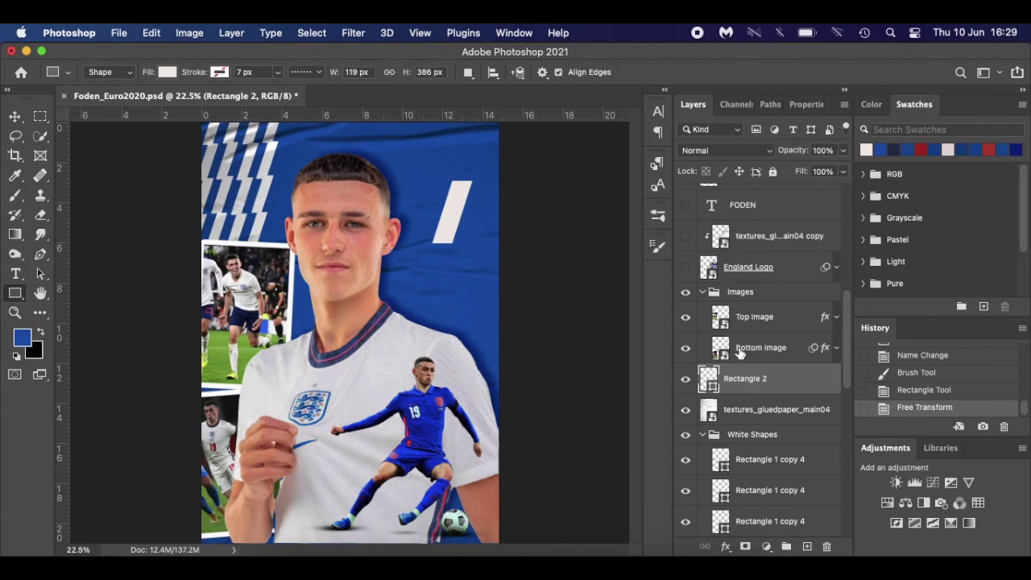
{"action": "key", "text": "ctrl+j"}
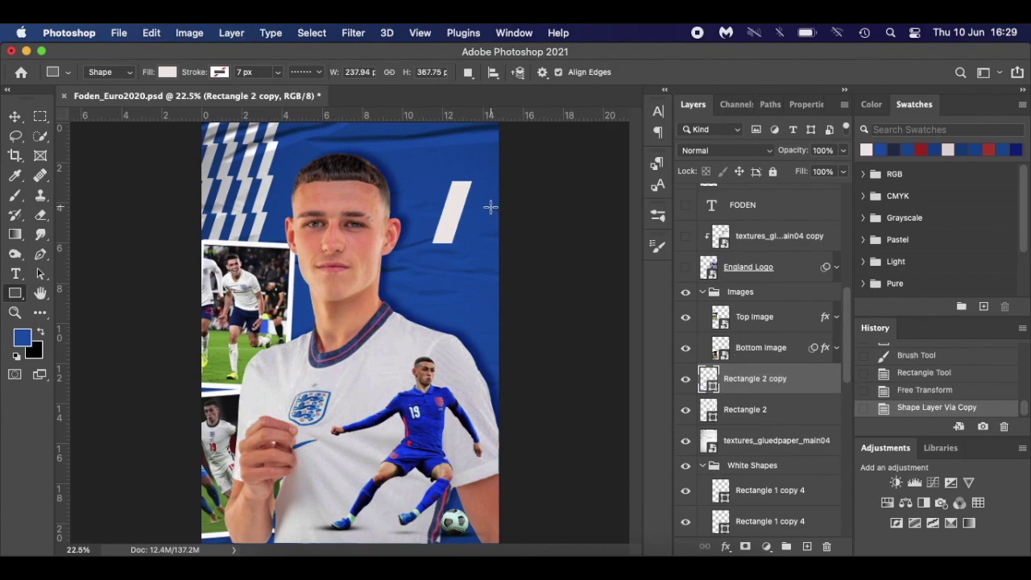
- Offset the copied stripe directly below the original, and place a duplicate of the stripe pair beside it toward the player's head
{"action": "key", "text": "v"}
{"action": "left_click_drag", "start_coordinate": [459, 218], "coordinate": [447, 276]}
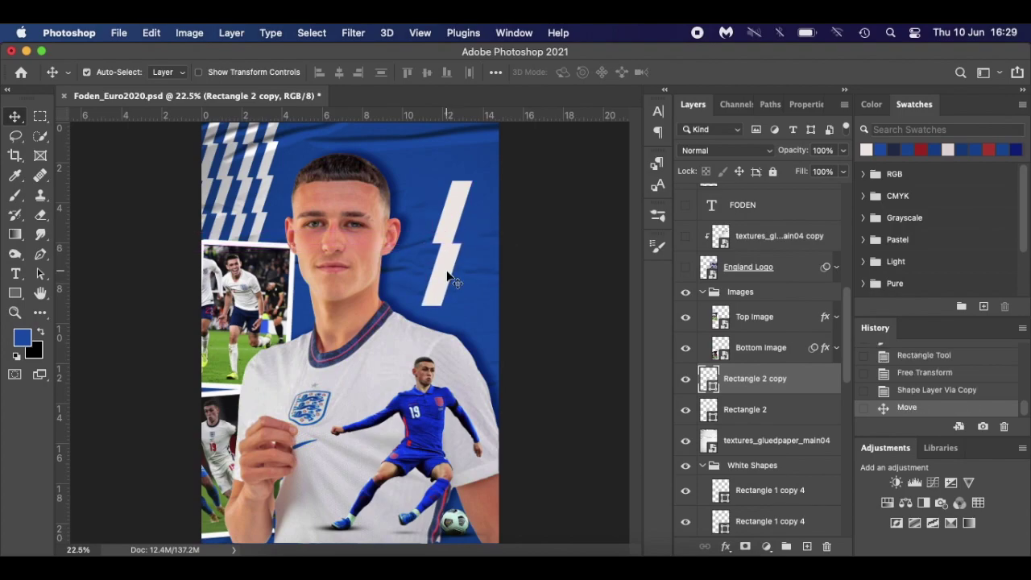
{"action": "left_click", "coordinate": [793, 414], "text": "shift"}
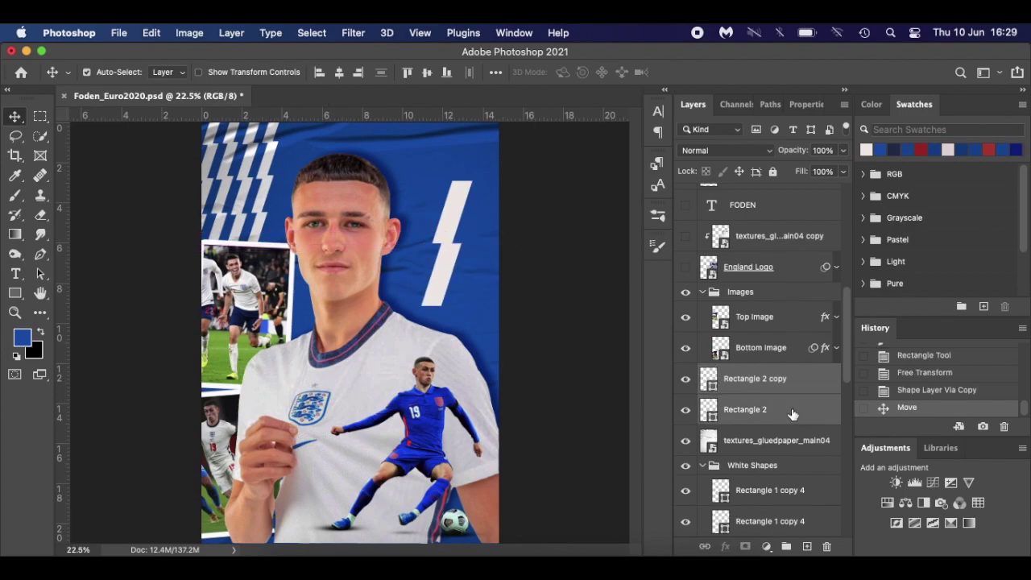
{"action": "key", "text": "super+j"}
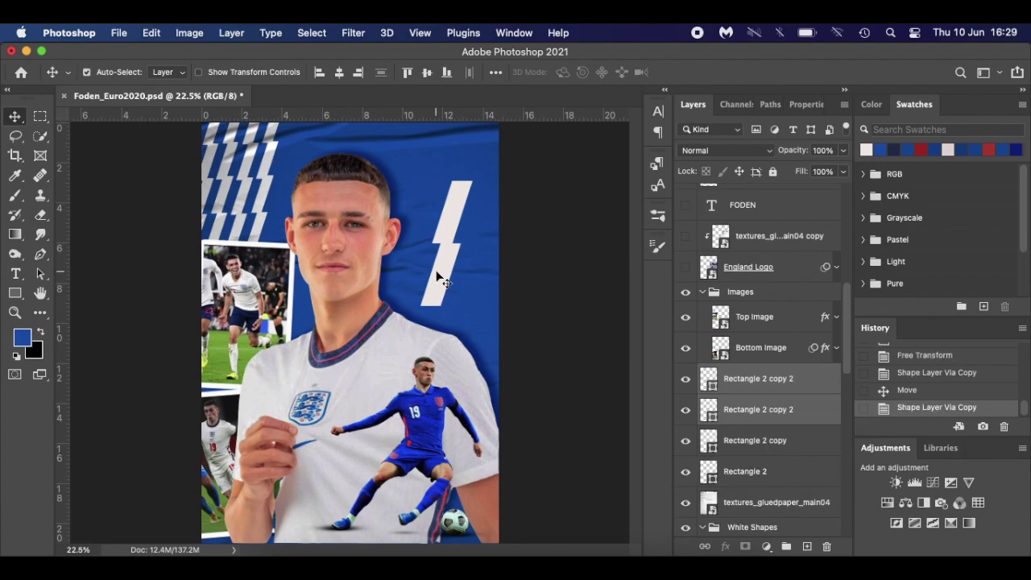
{"action": "left_click_drag", "start_coordinate": [438, 279], "coordinate": [399, 278]}
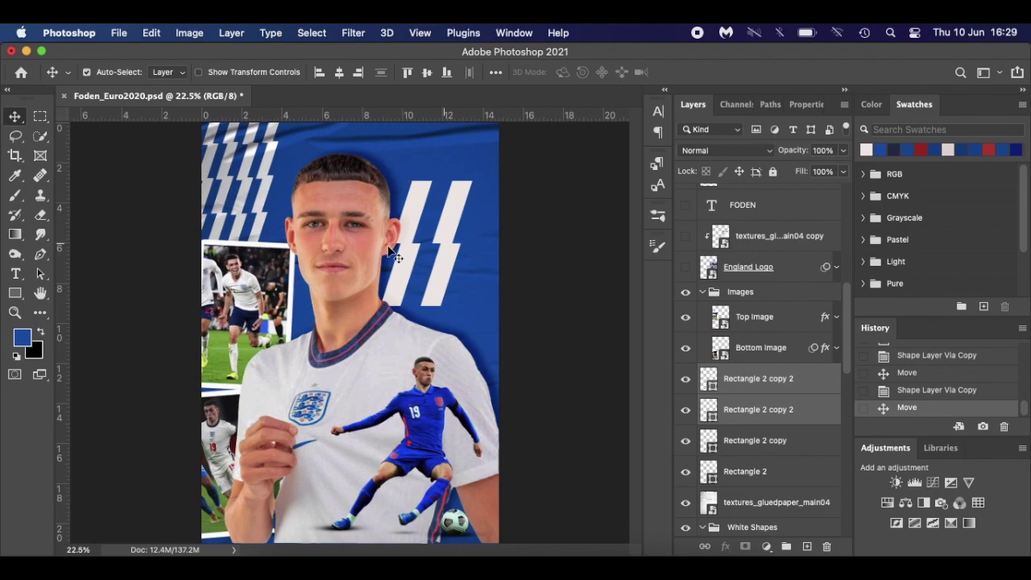
- Delete the four slanted Rectangle 2 demonstration layers
{"action": "left_click", "coordinate": [811, 381]}
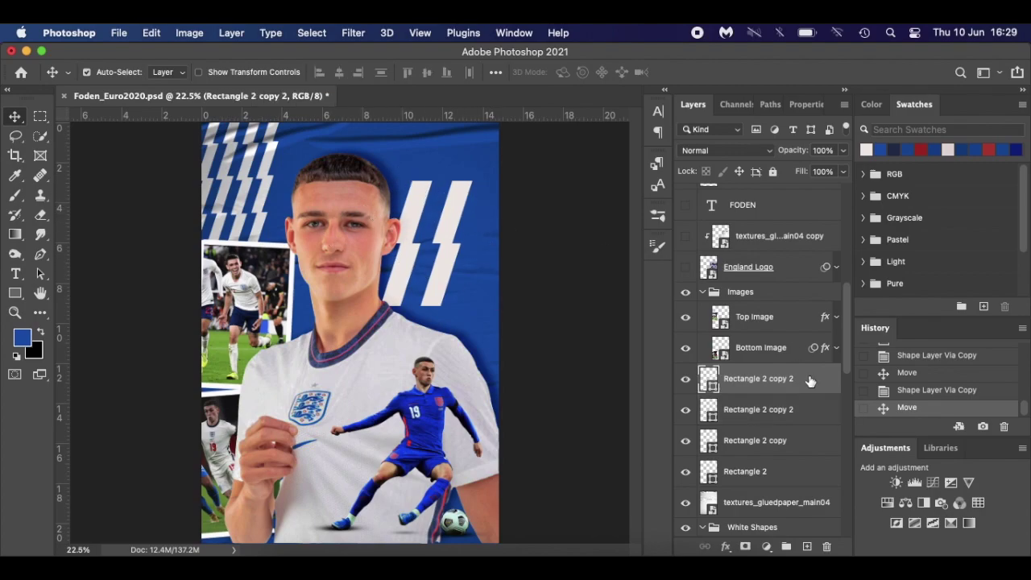
{"action": "left_click", "coordinate": [806, 480], "text": "shift"}
{"action": "left_click_drag", "start_coordinate": [807, 480], "coordinate": [827, 548]}
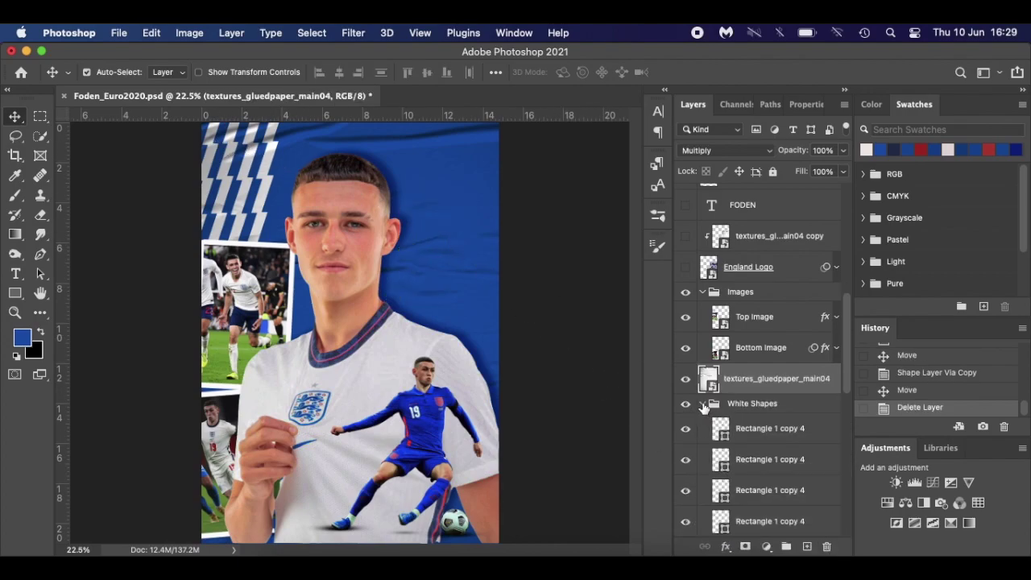
- Collapse the Images and White Shapes groups and show the Ben White reference poster layer
{"action": "left_click", "coordinate": [702, 291]}
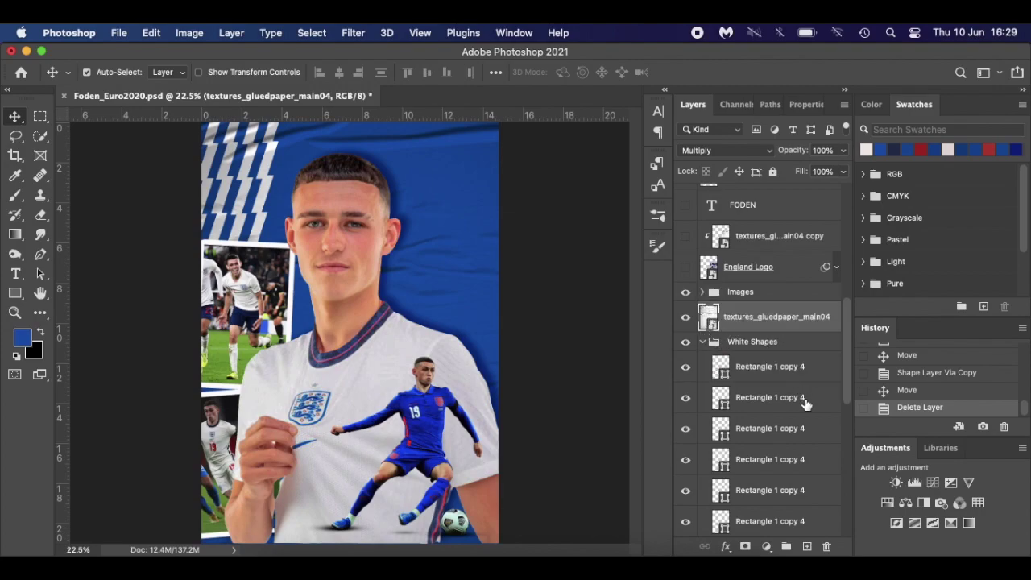
{"action": "scroll", "coordinate": [776, 423], "scroll_direction": "down", "scroll_amount": 10}
{"action": "scroll", "coordinate": [776, 423], "scroll_direction": "up", "scroll_amount": 10}
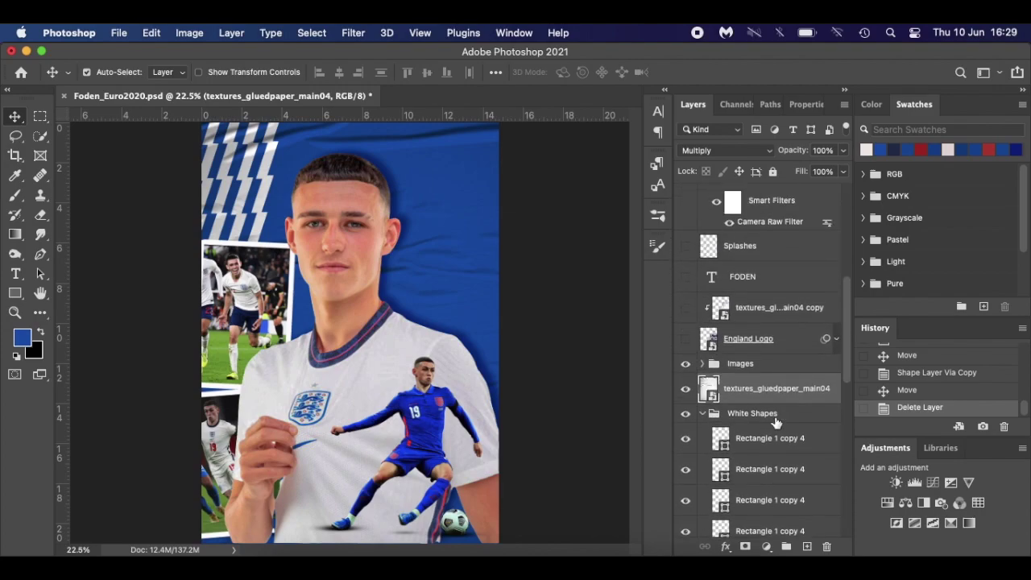
{"action": "left_click", "coordinate": [703, 413]}
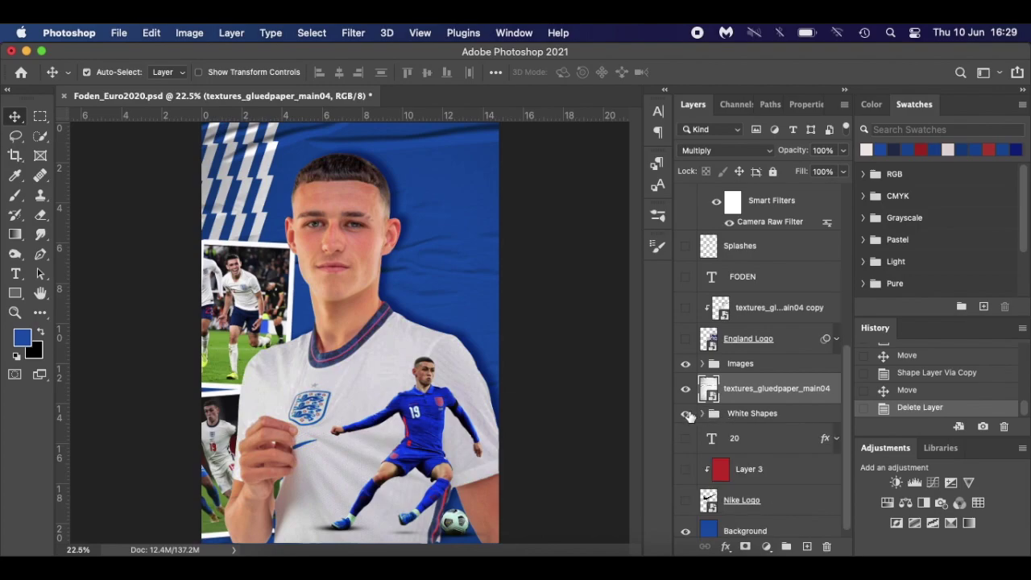
{"action": "scroll", "coordinate": [722, 190], "scroll_direction": "up", "scroll_amount": 5}
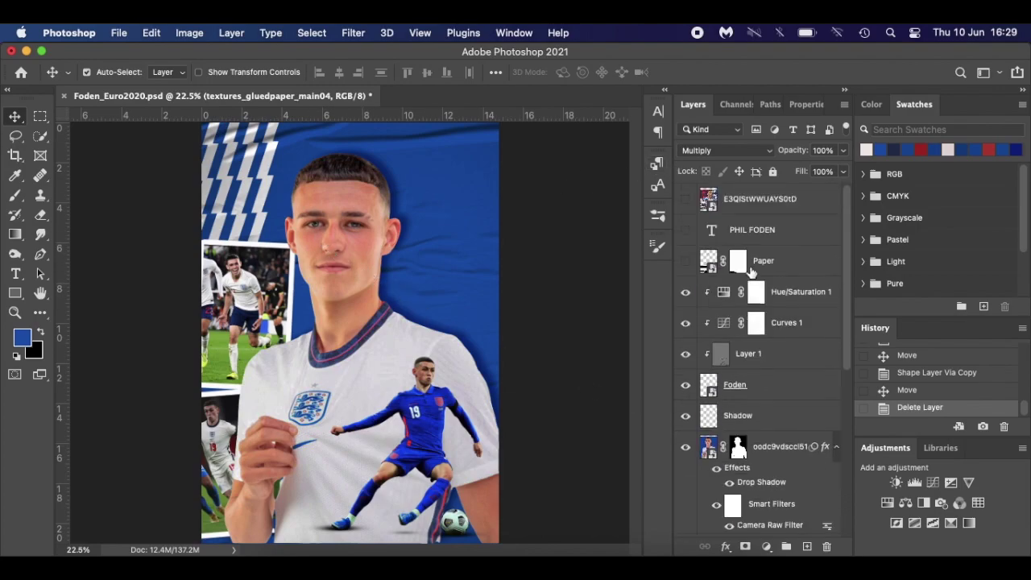
{"action": "left_click", "coordinate": [686, 199]}
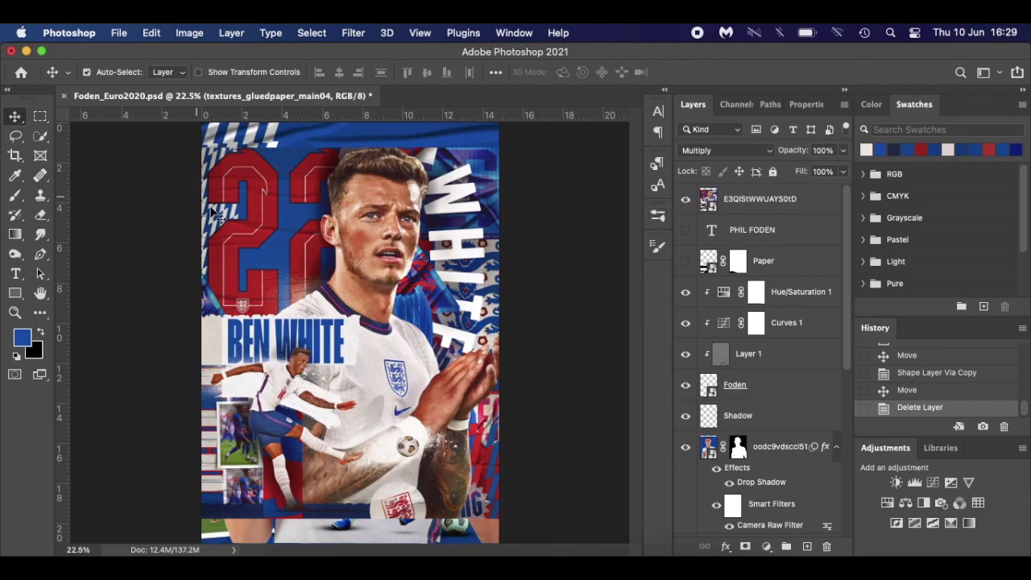
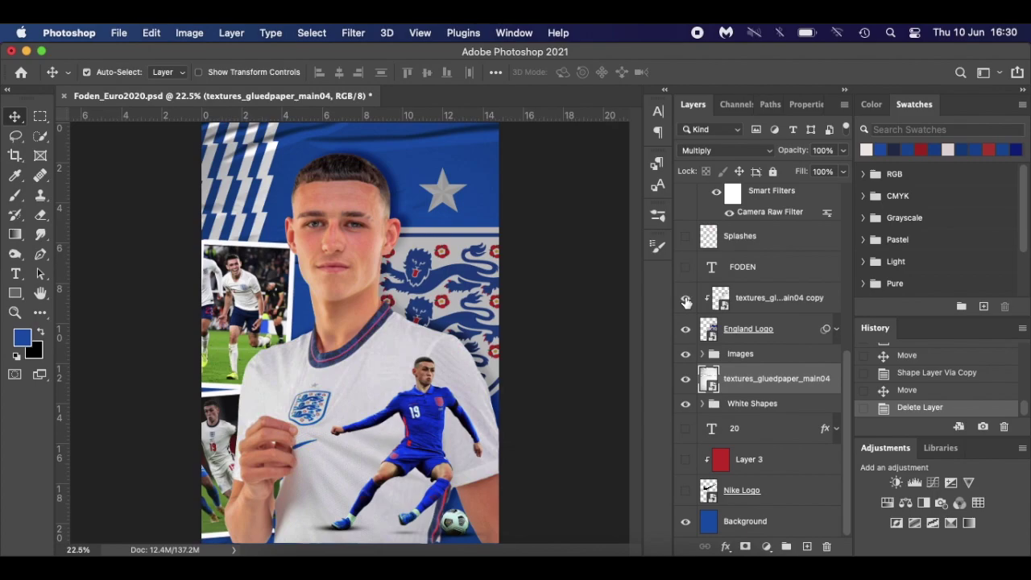
- Show the texture copy clipped to the England Logo, check its Free Transform bounds, and show the FODEN text layer
{"action": "left_click", "coordinate": [685, 299]}
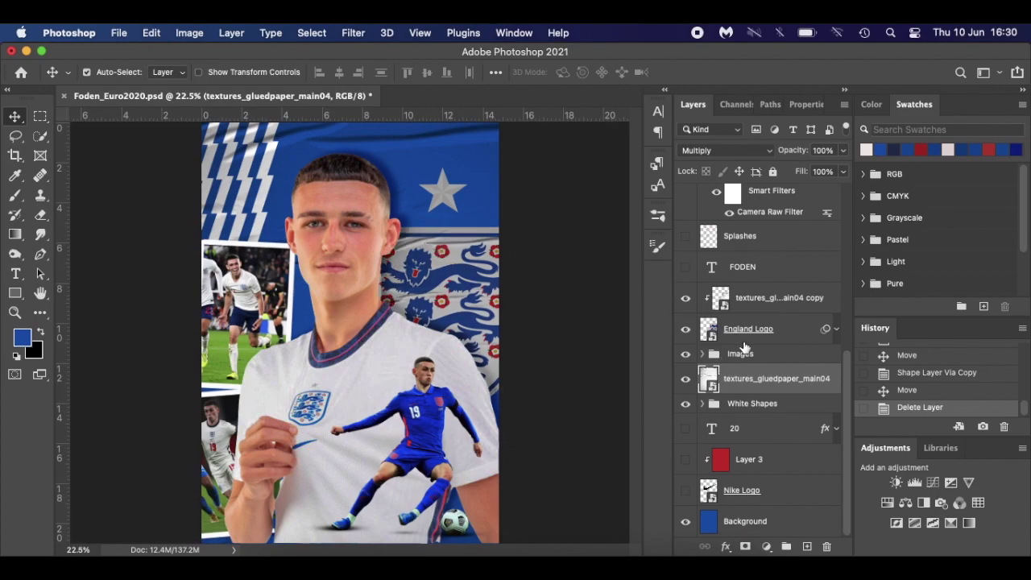
{"action": "left_click", "coordinate": [790, 303]}
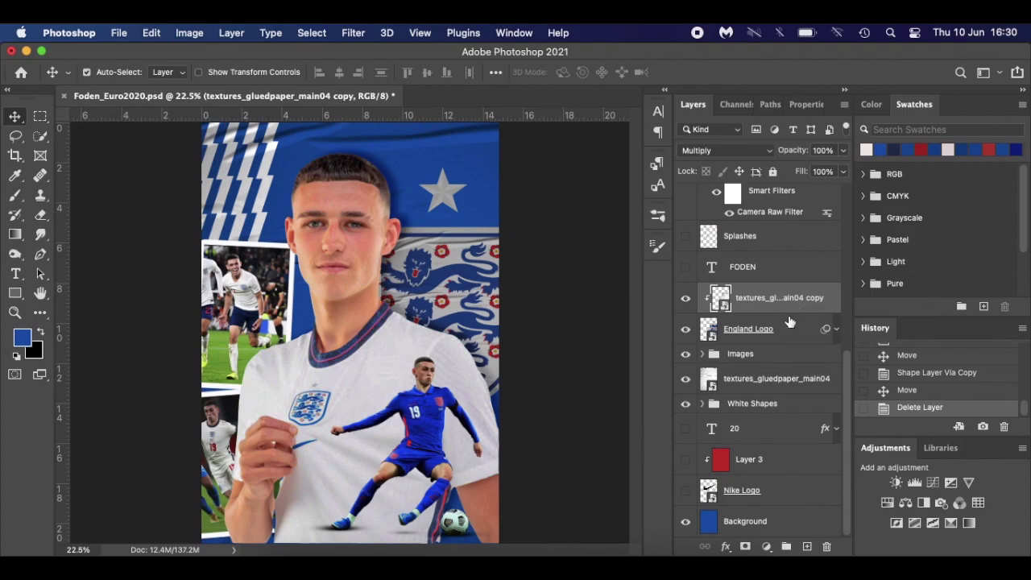
{"action": "key", "text": "super+t"}
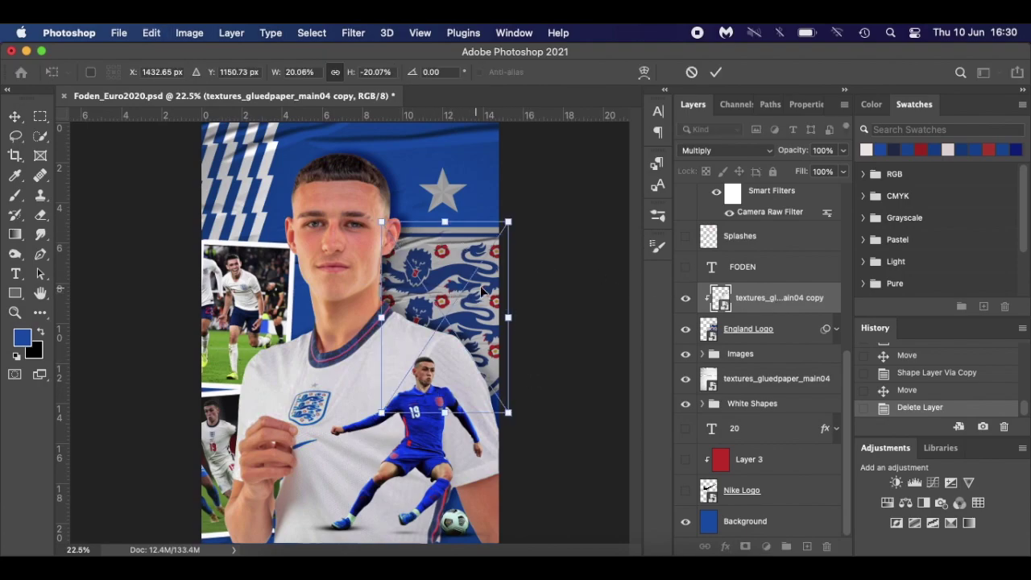
{"action": "key", "text": "Return"}
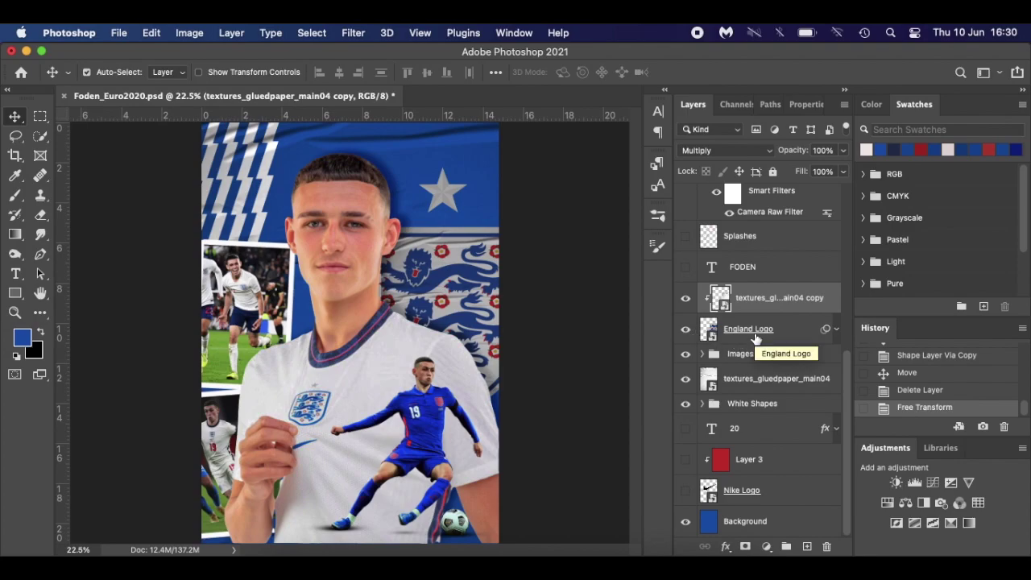
{"action": "left_click", "coordinate": [686, 267]}
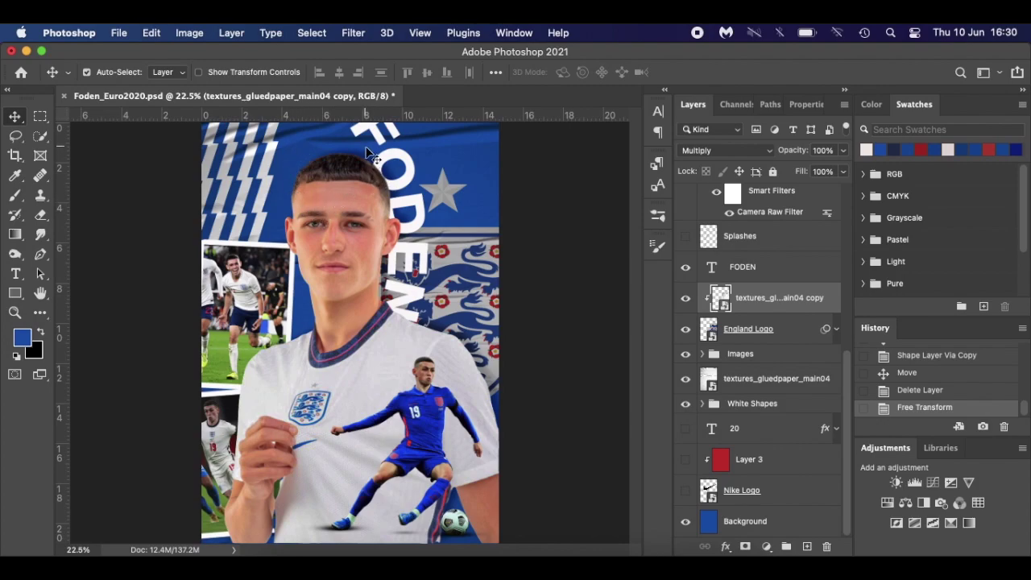
- Draw an elliptical path about 8.44 by 7.89 cm over the player's chin and chest with the Ellipse tool in Path mode
{"action": "left_click", "coordinate": [15, 294]}
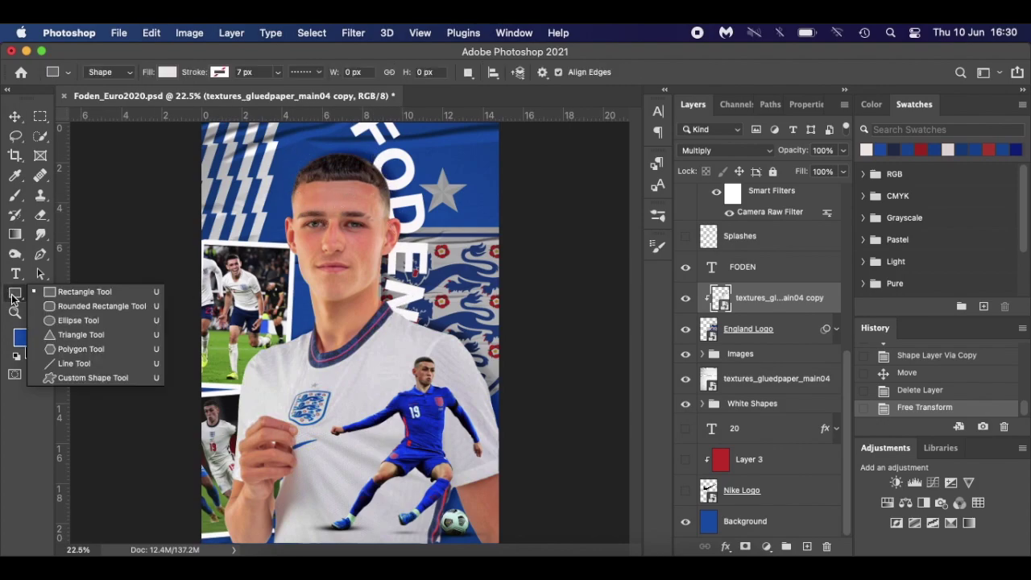
{"action": "left_click", "coordinate": [62, 321]}
{"action": "left_click", "coordinate": [104, 73]}
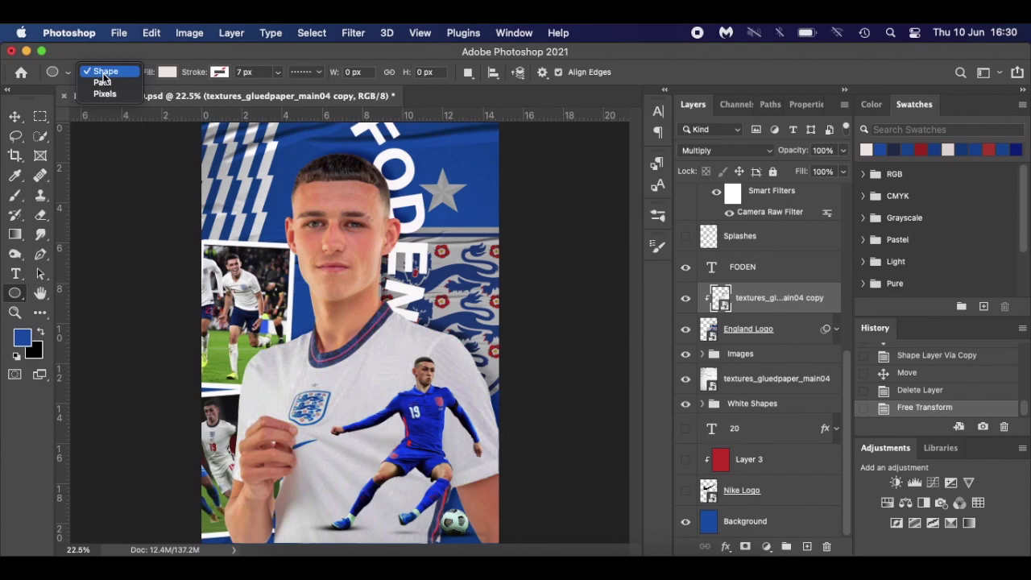
{"action": "left_click", "coordinate": [103, 82]}
{"action": "left_click_drag", "start_coordinate": [264, 256], "coordinate": [433, 414]}
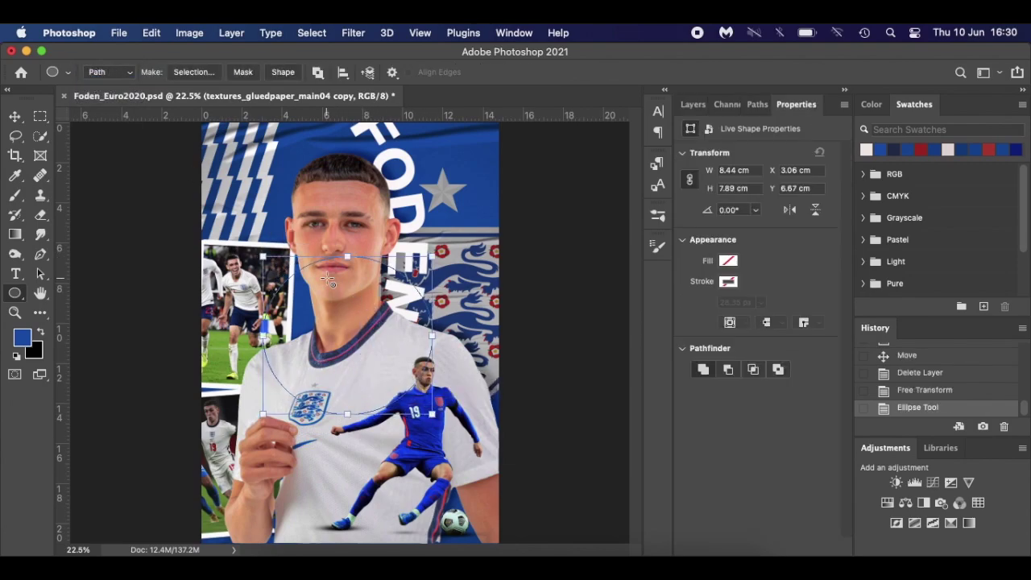
- Start a text line along the ellipse path and delete its empty type layer
{"action": "key", "text": "t"}
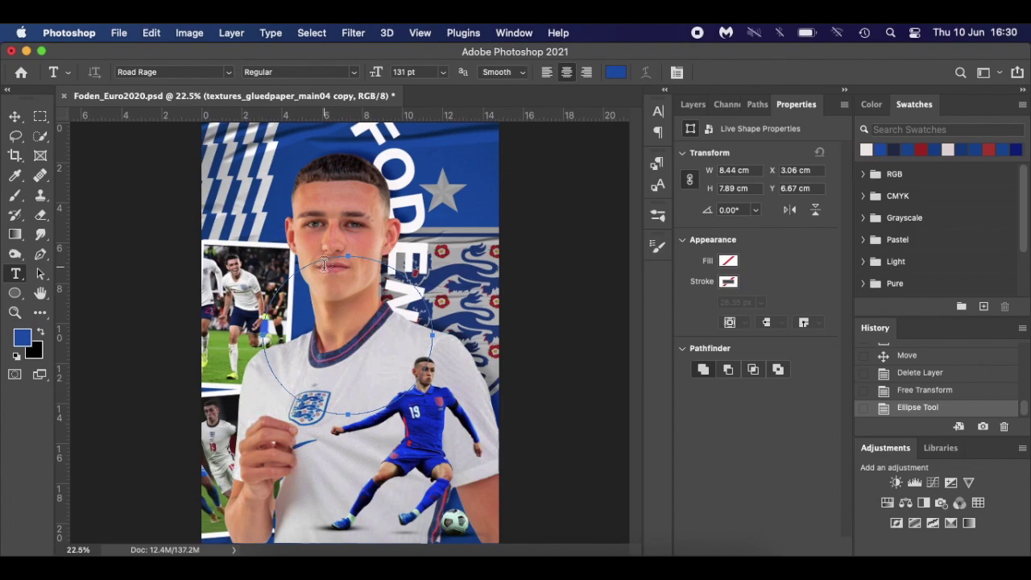
{"action": "left_click", "coordinate": [323, 265]}
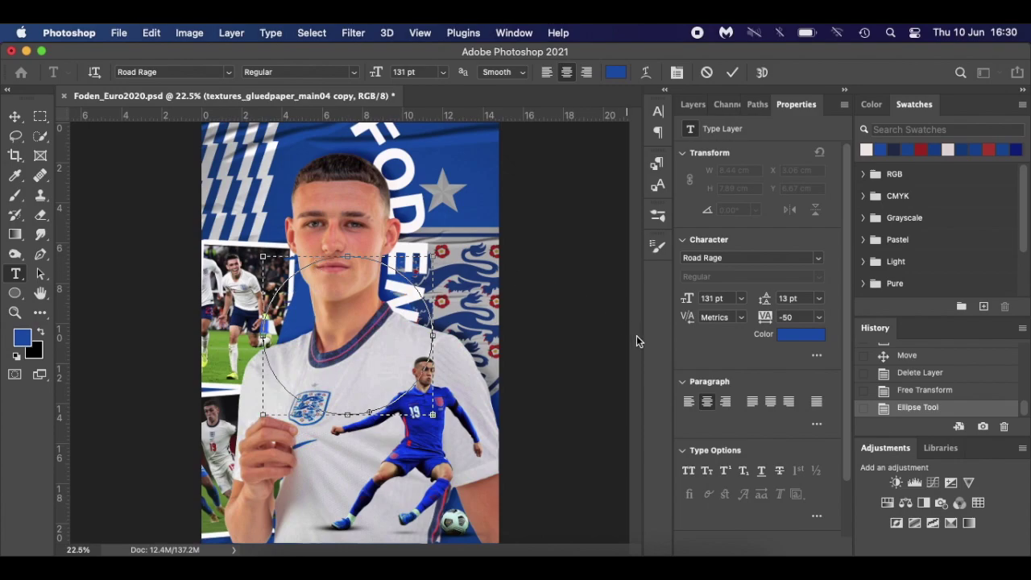
{"action": "left_click", "coordinate": [693, 104]}
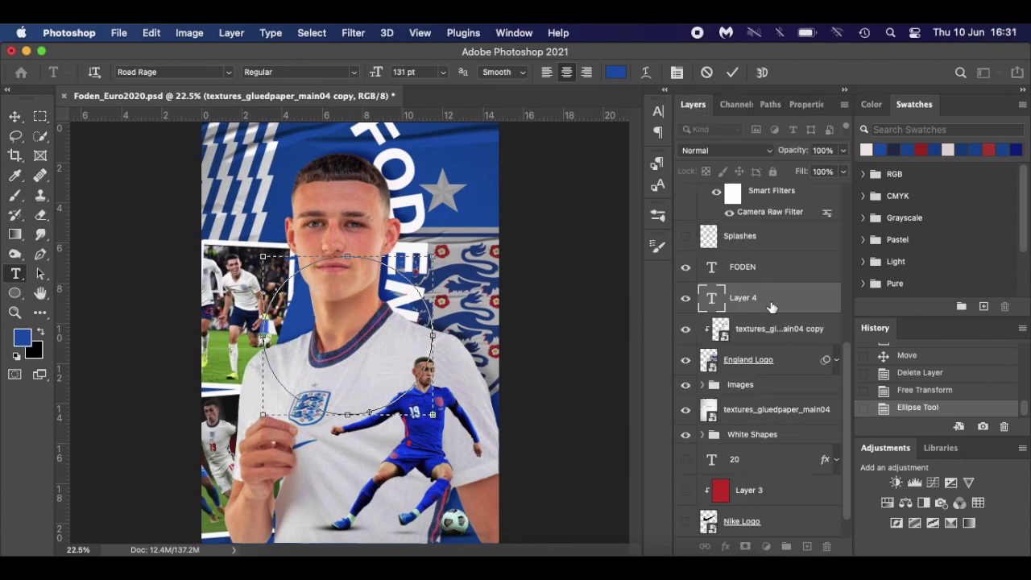
{"action": "left_click_drag", "start_coordinate": [786, 305], "coordinate": [825, 546]}
- Reselect the Work Path and add an empty type layer along the ellipse
{"action": "left_click", "coordinate": [768, 105]}
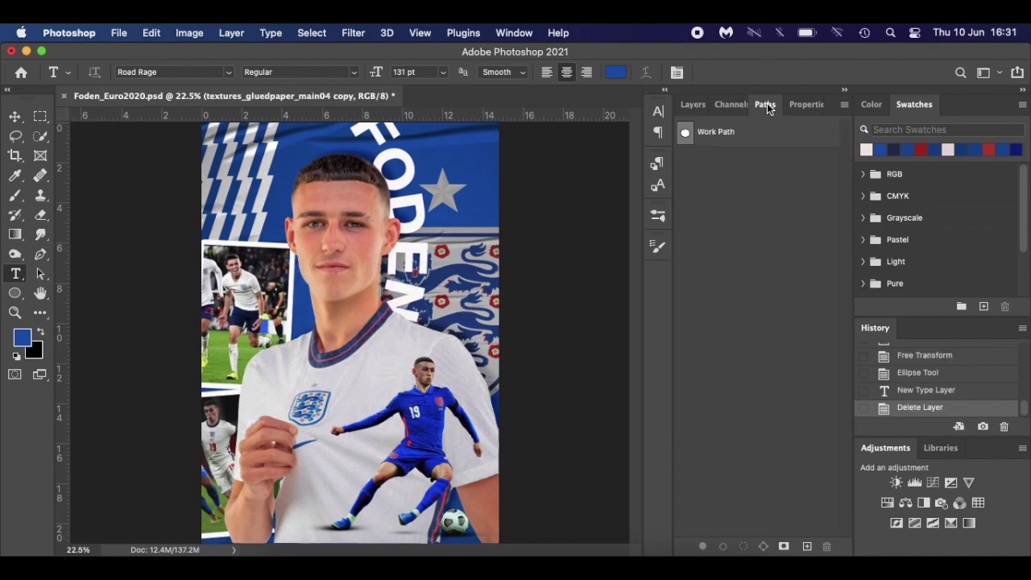
{"action": "left_click", "coordinate": [759, 141]}
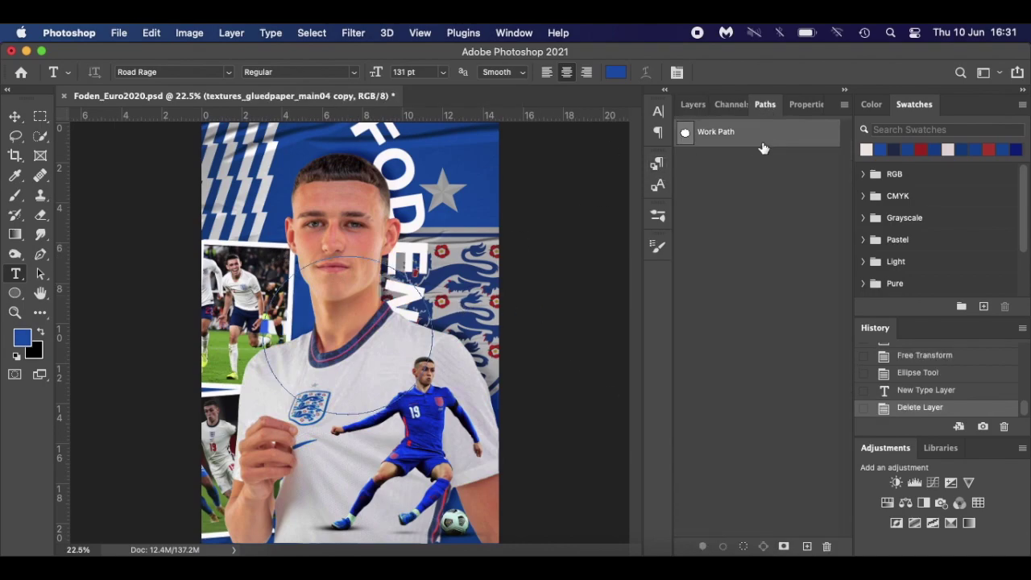
{"action": "left_click", "coordinate": [314, 265]}
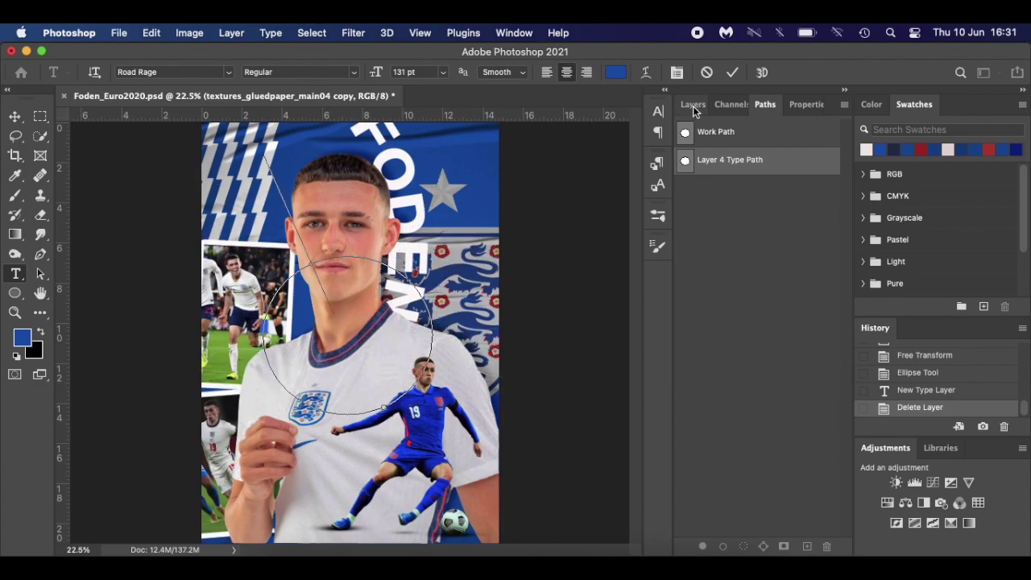
{"action": "key", "text": "super+Return"}
- Delete the Work Path and the empty Layer 4 type layer
{"action": "left_click", "coordinate": [800, 147]}
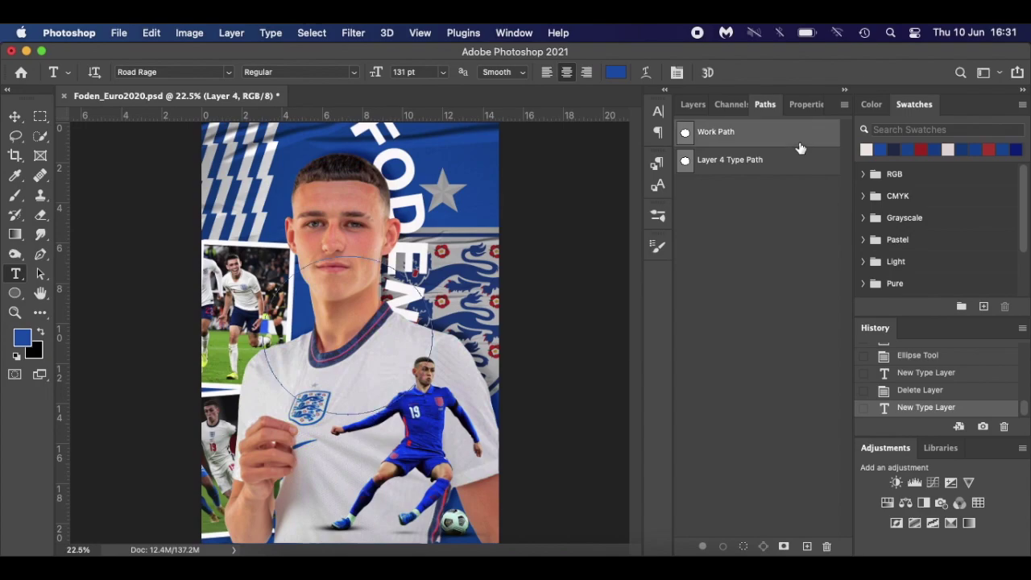
{"action": "left_click_drag", "start_coordinate": [800, 173], "coordinate": [831, 548]}
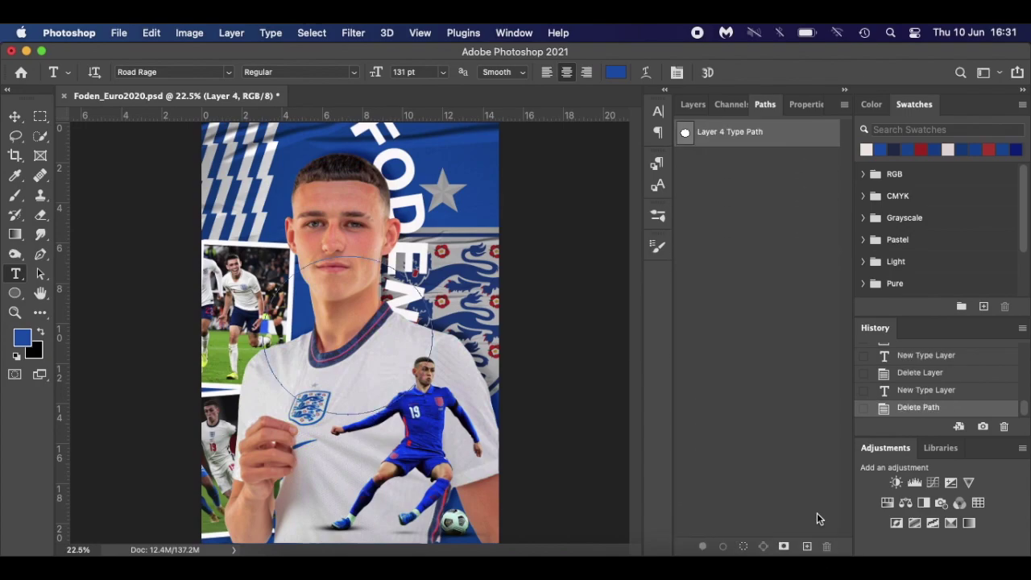
{"action": "left_click", "coordinate": [692, 106]}
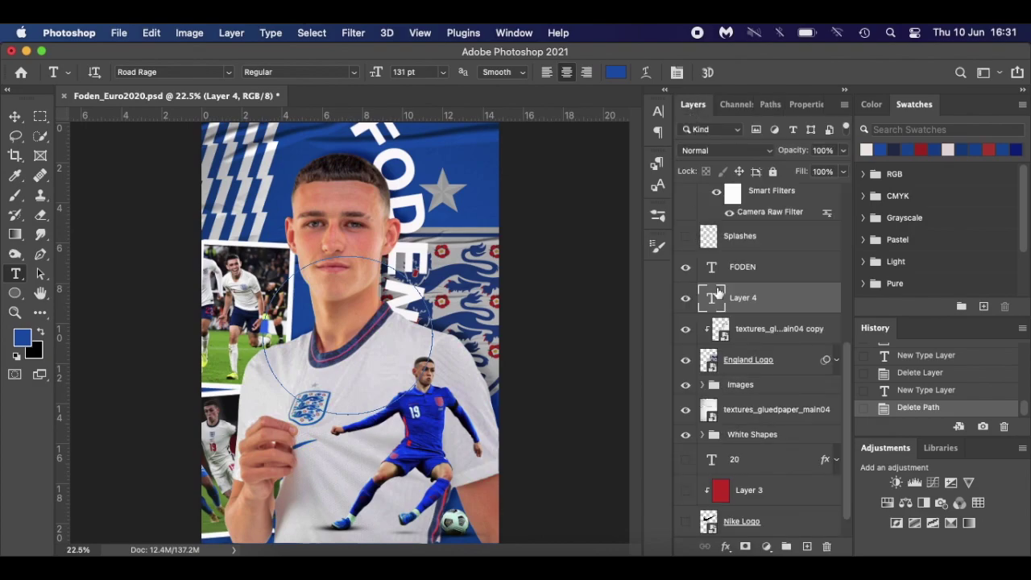
{"action": "left_click_drag", "start_coordinate": [776, 302], "coordinate": [827, 547]}
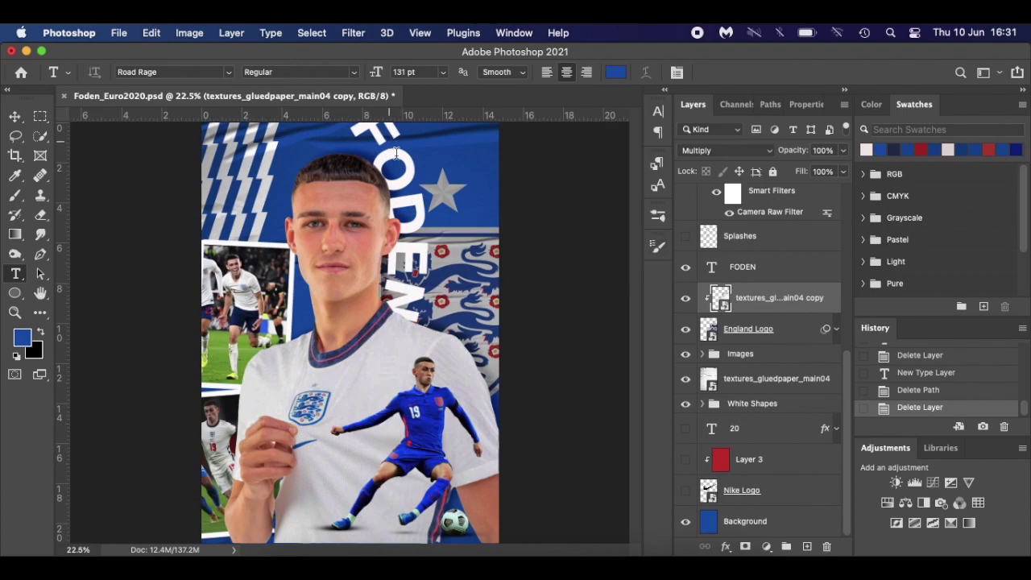
- Open the curved FODEN text for editing to show the path it follows, and make the Splashes layer visible
{"action": "key", "text": "v"}
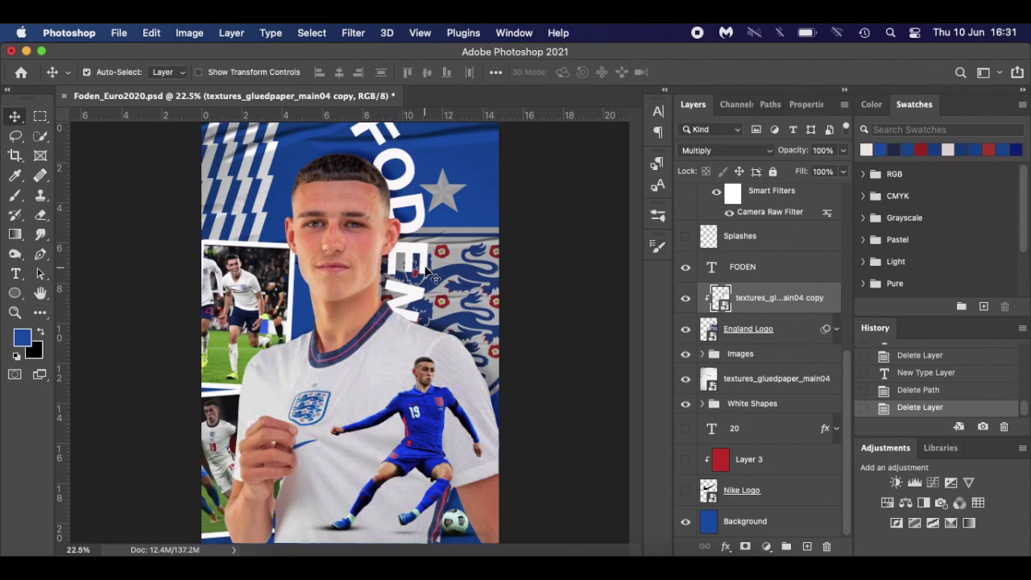
{"action": "key", "text": "t"}
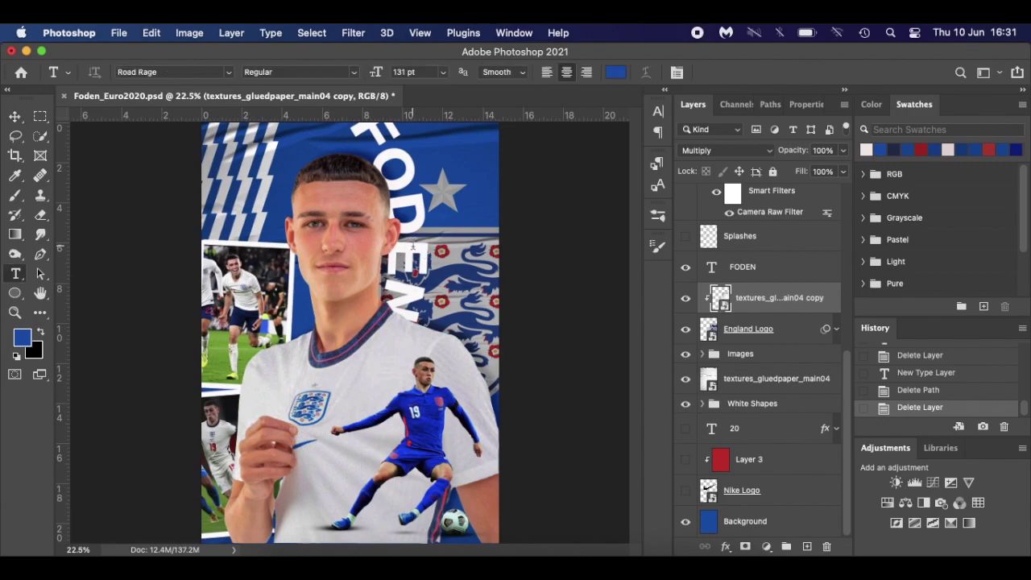
{"action": "left_click", "coordinate": [404, 232]}
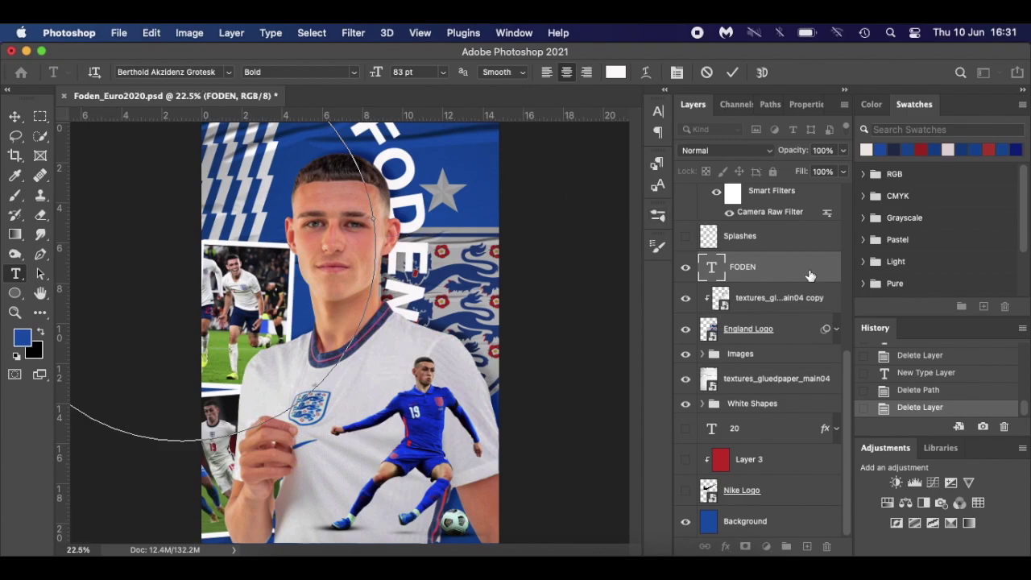
{"action": "left_click", "coordinate": [686, 236]}
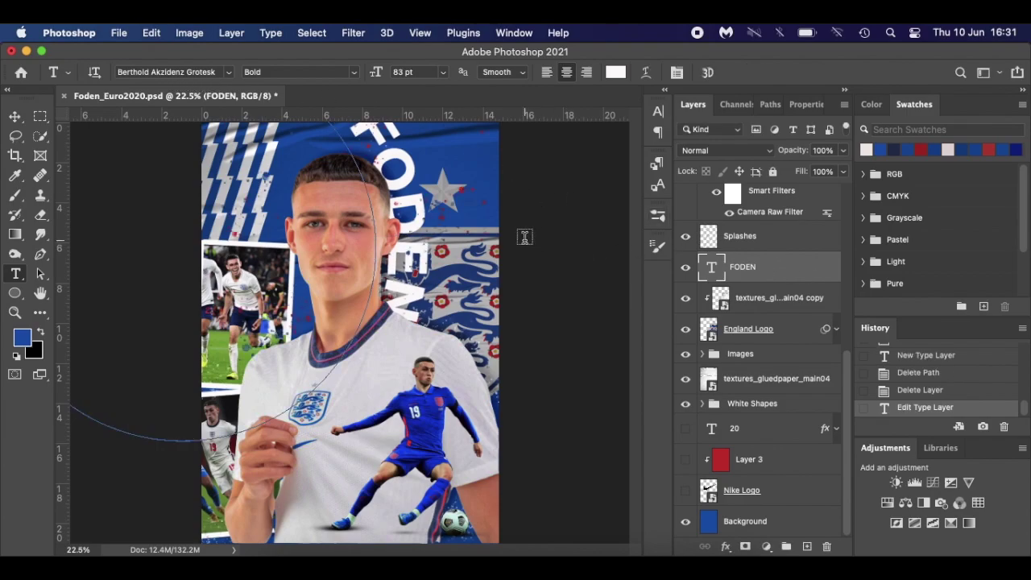
{"action": "key", "text": "v"}
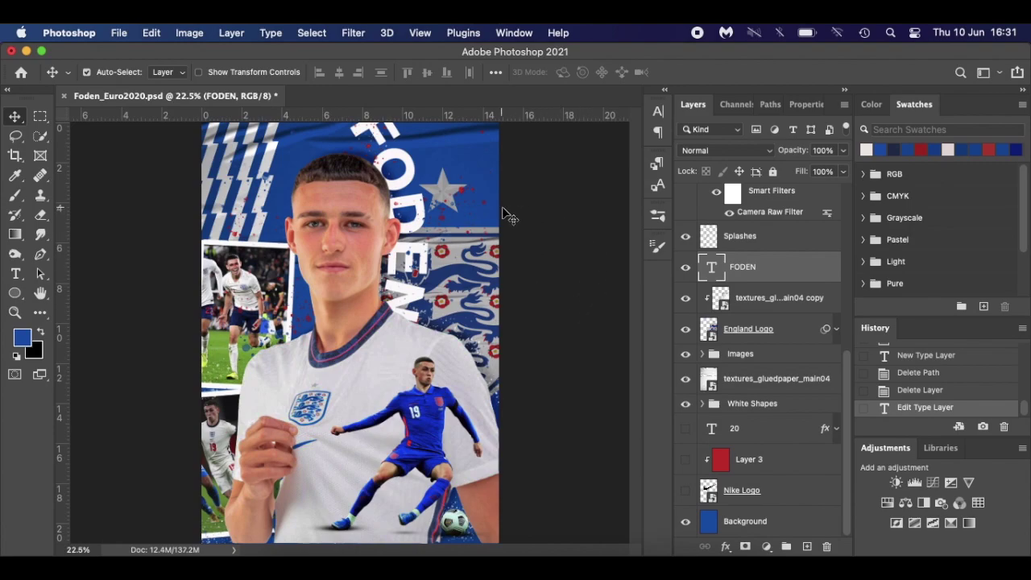
- Toggle the FODEN text and Splashes layers off and back on to compare the poster with and without them
{"action": "left_click", "coordinate": [686, 269]}
{"action": "left_click", "coordinate": [684, 269]}
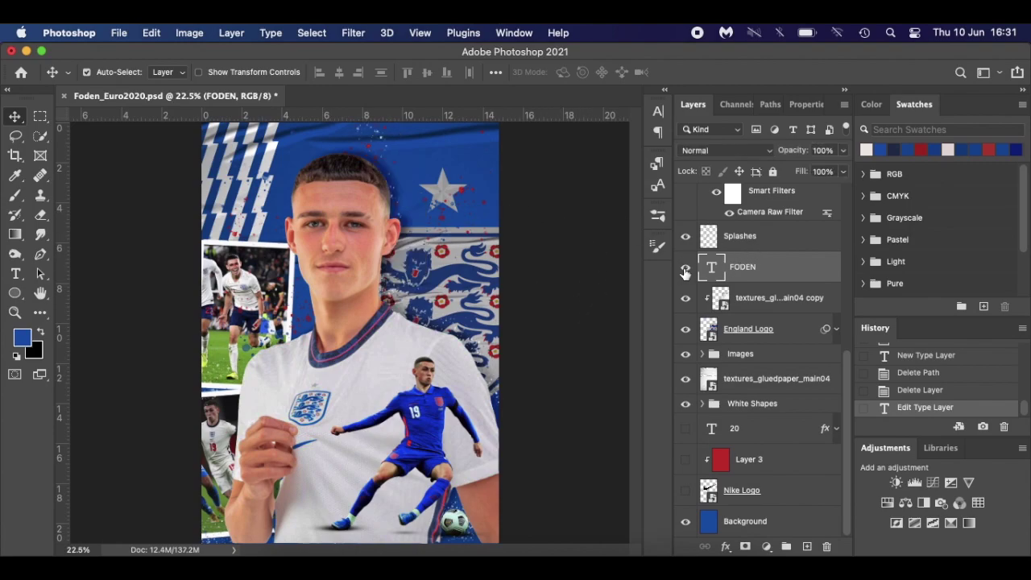
{"action": "left_click", "coordinate": [685, 236]}
{"action": "left_click", "coordinate": [685, 237]}
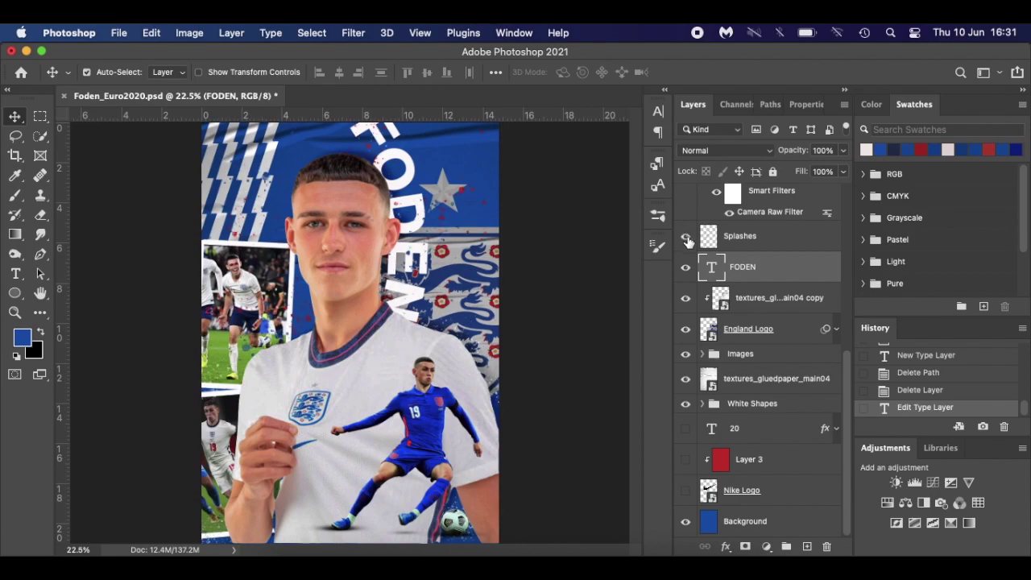
- Select the Splashes layer with the Brush tool and browse the brush presets, including Kyle's Spatter Brushes in Special Effects Brushes
{"action": "key", "text": "b"}
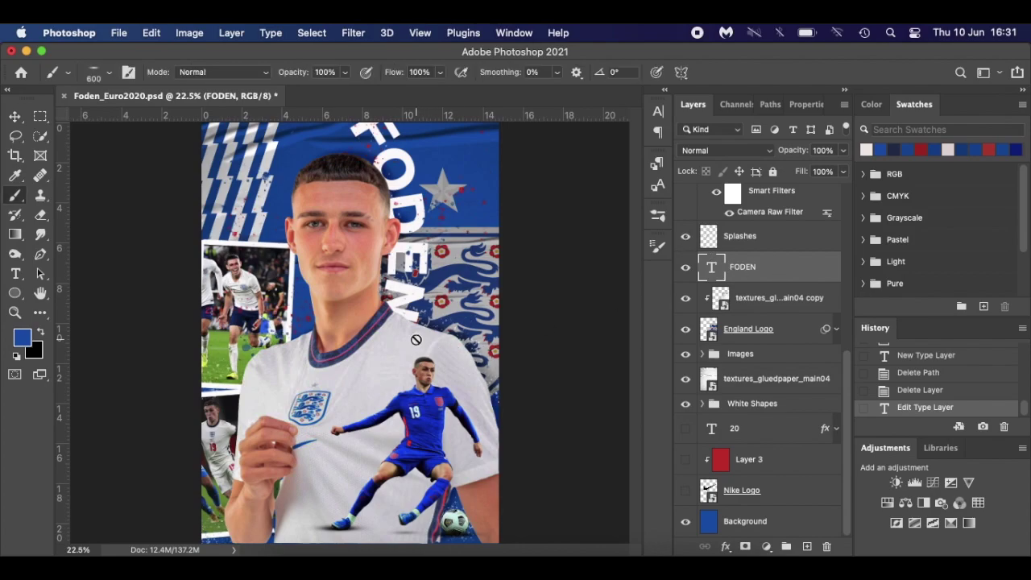
{"action": "left_click", "coordinate": [753, 237]}
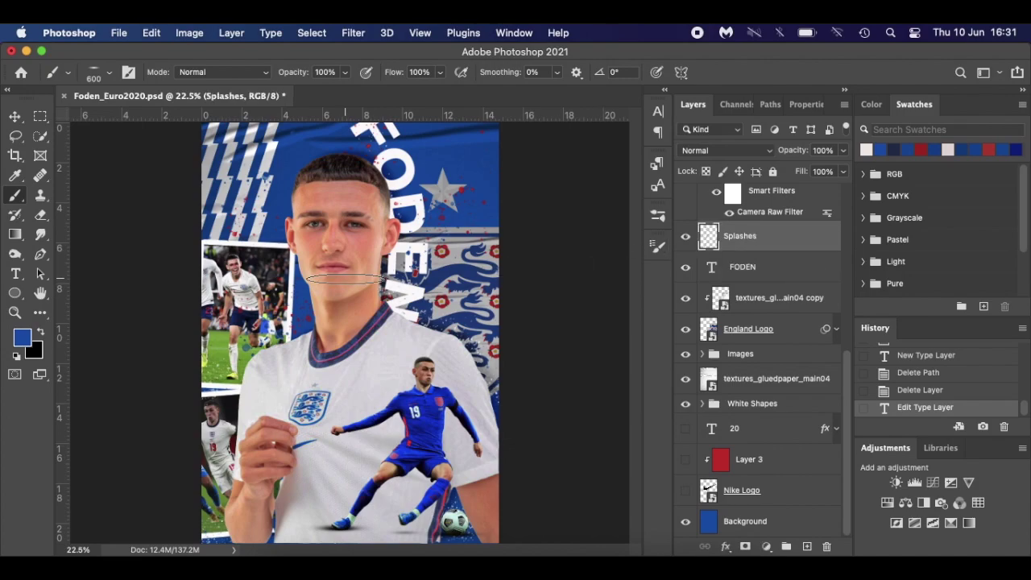
{"action": "right_click", "coordinate": [345, 278]}
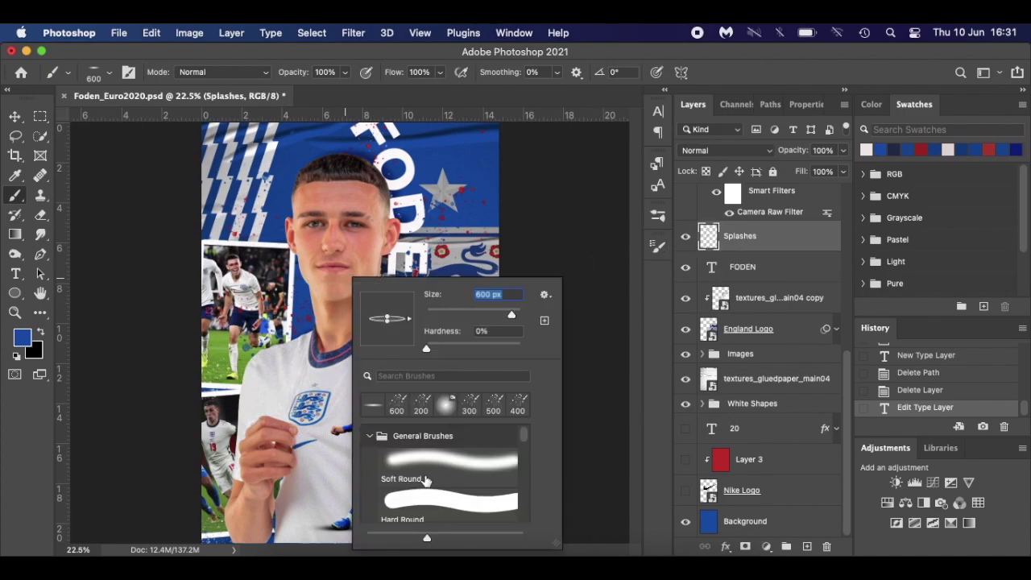
{"action": "scroll", "coordinate": [427, 480], "scroll_direction": "down", "scroll_amount": 10}
{"action": "scroll", "coordinate": [427, 481], "scroll_direction": "up", "scroll_amount": 5}
{"action": "scroll", "coordinate": [427, 480], "scroll_direction": "down", "scroll_amount": 5}
{"action": "scroll", "coordinate": [427, 480], "scroll_direction": "down", "scroll_amount": 3}
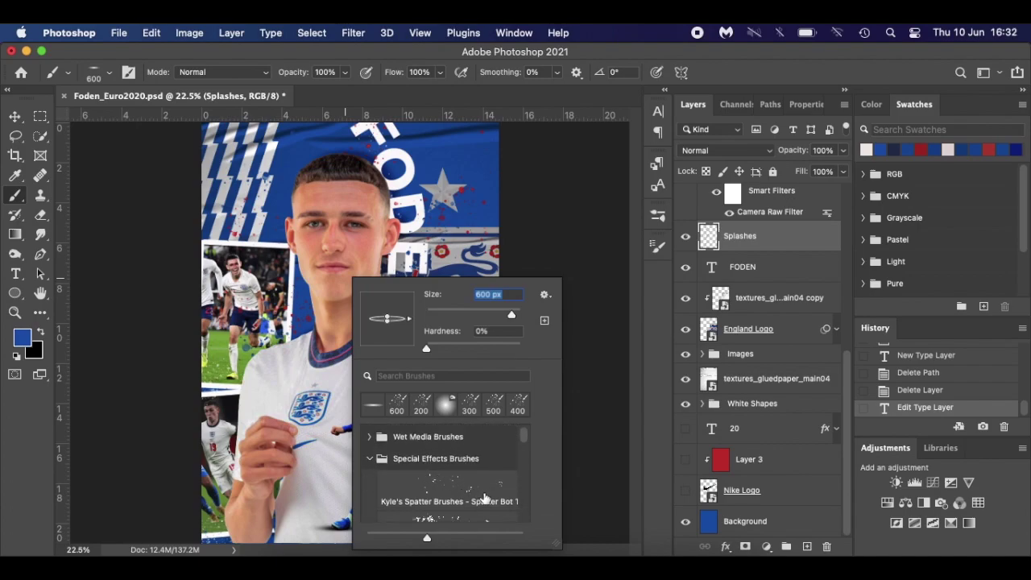
{"action": "scroll", "coordinate": [484, 500], "scroll_direction": "down", "scroll_amount": 5}
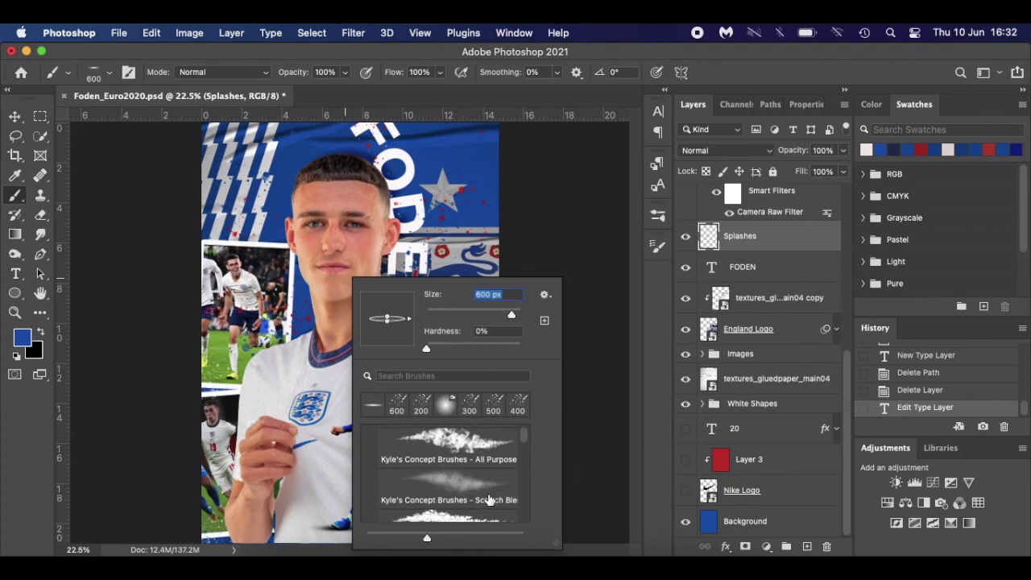
{"action": "scroll", "coordinate": [489, 499], "scroll_direction": "down", "scroll_amount": 5}
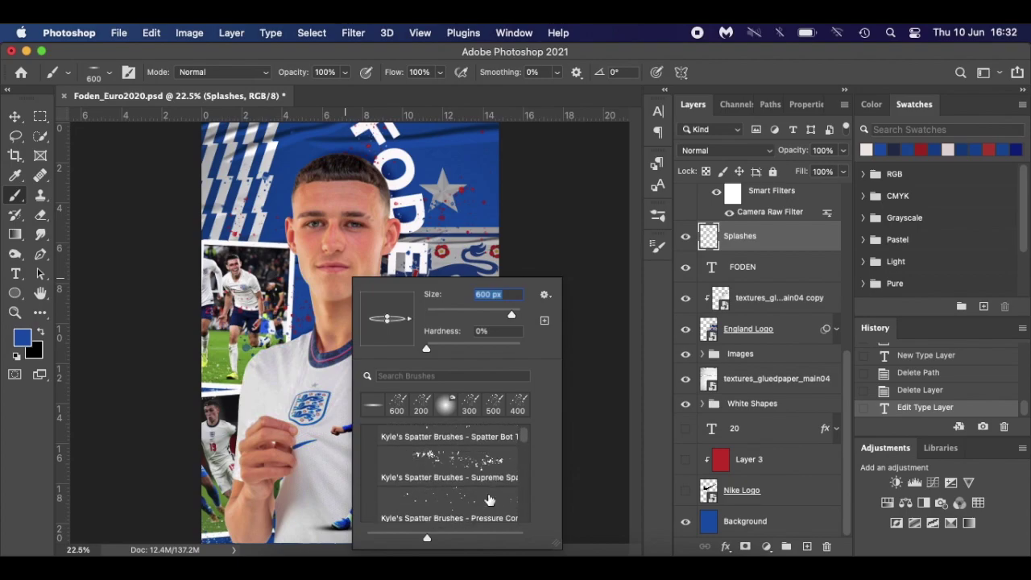
{"action": "scroll", "coordinate": [489, 500], "scroll_direction": "up", "scroll_amount": 2}
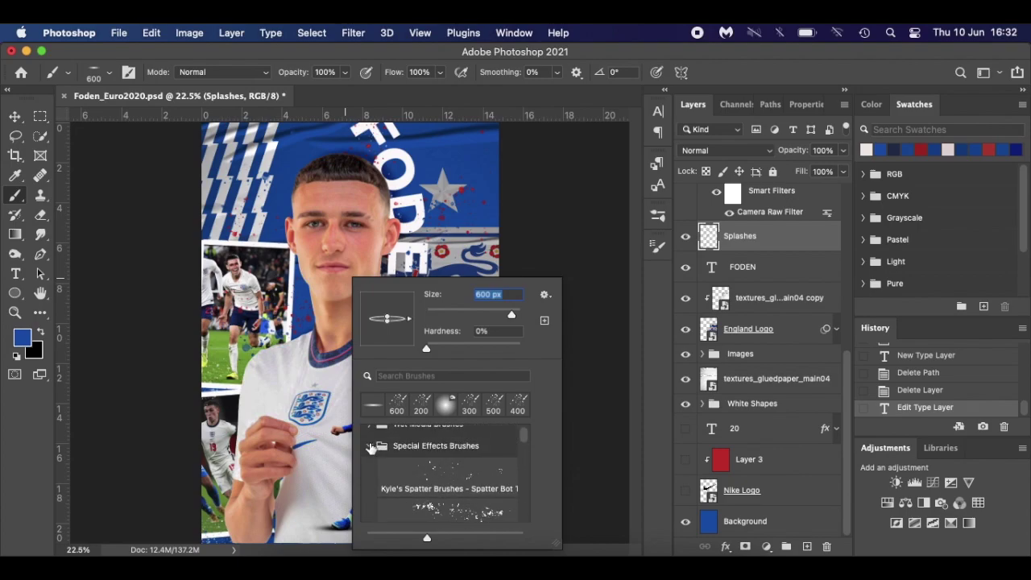
{"action": "left_click", "coordinate": [370, 447]}
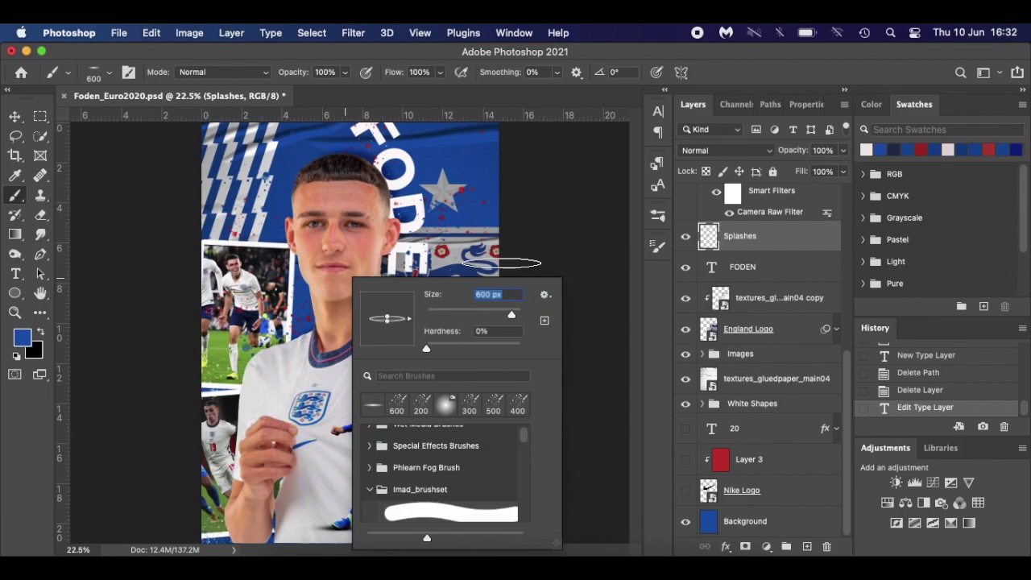
{"action": "key", "text": "BackSpace"}
{"action": "key", "text": "Return"}
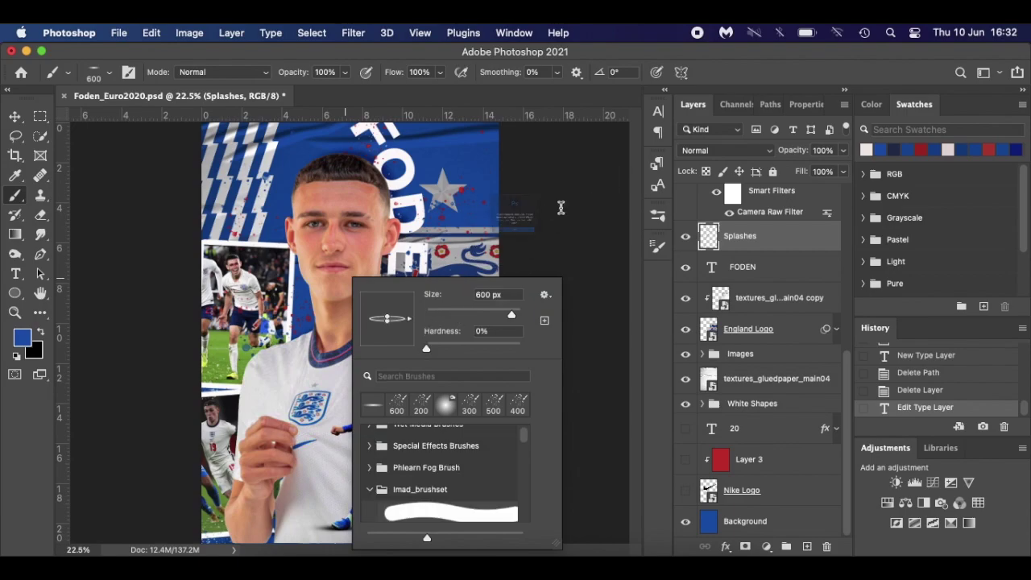
- Try a broad blue brush stroke across the middle of the poster on the Splashes layer and undo it
{"action": "left_click", "coordinate": [516, 277]}
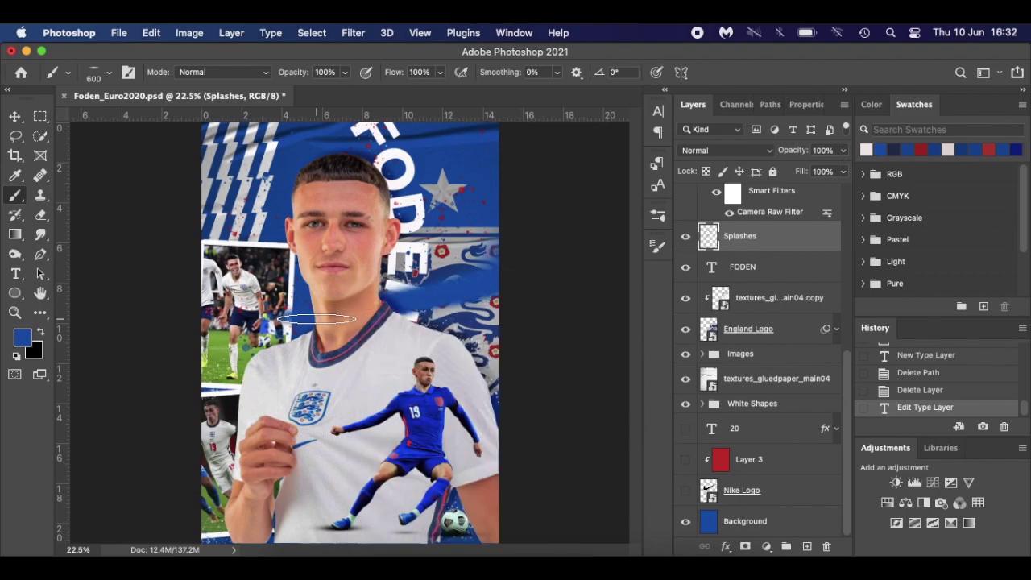
{"action": "left_click_drag", "start_coordinate": [205, 205], "coordinate": [241, 250]}
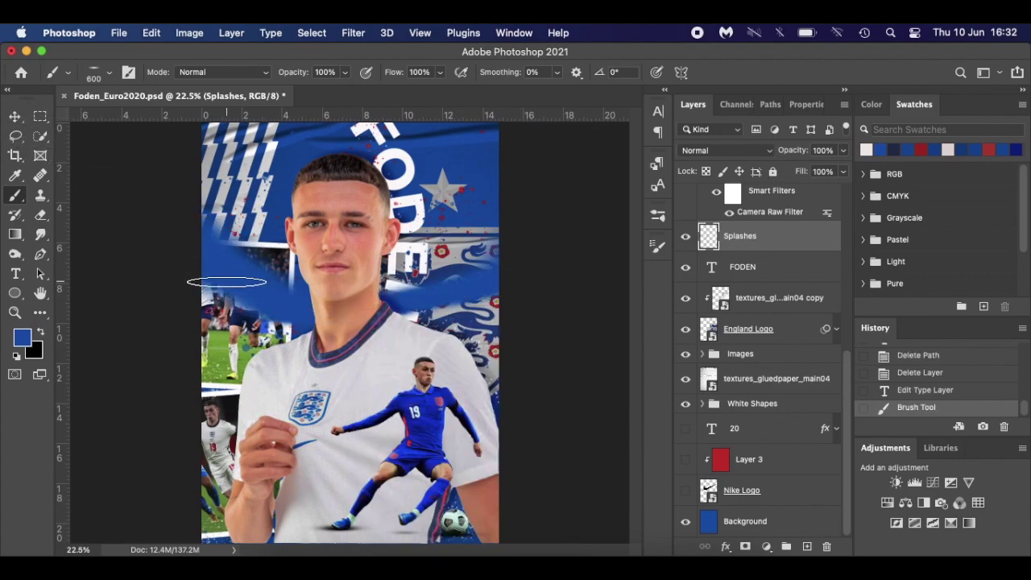
{"action": "key", "text": "super+z"}
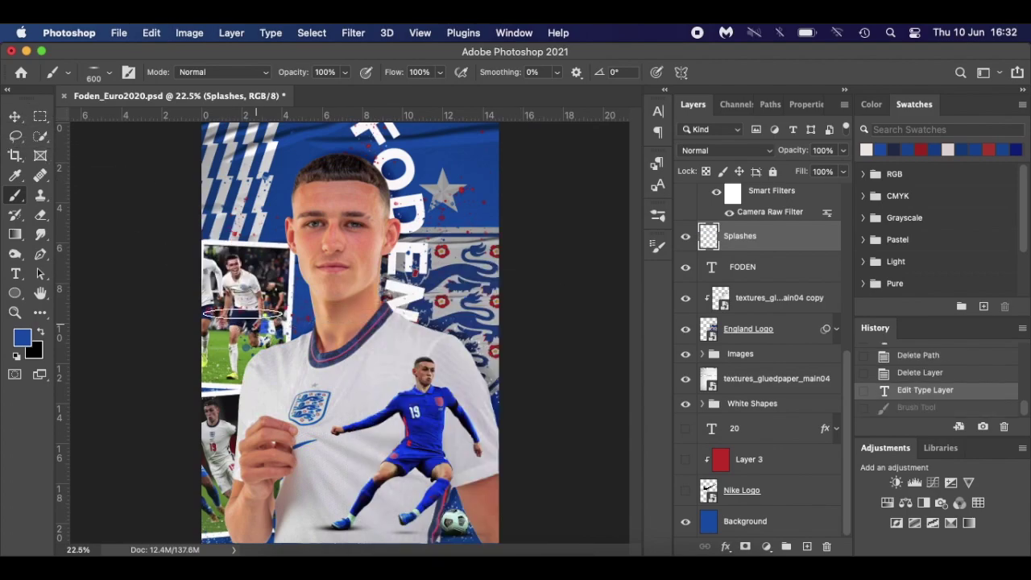
- Make the Nike Logo, the red Layer 3 and the 20 text layer visible behind the player
{"action": "left_click", "coordinate": [14, 116]}
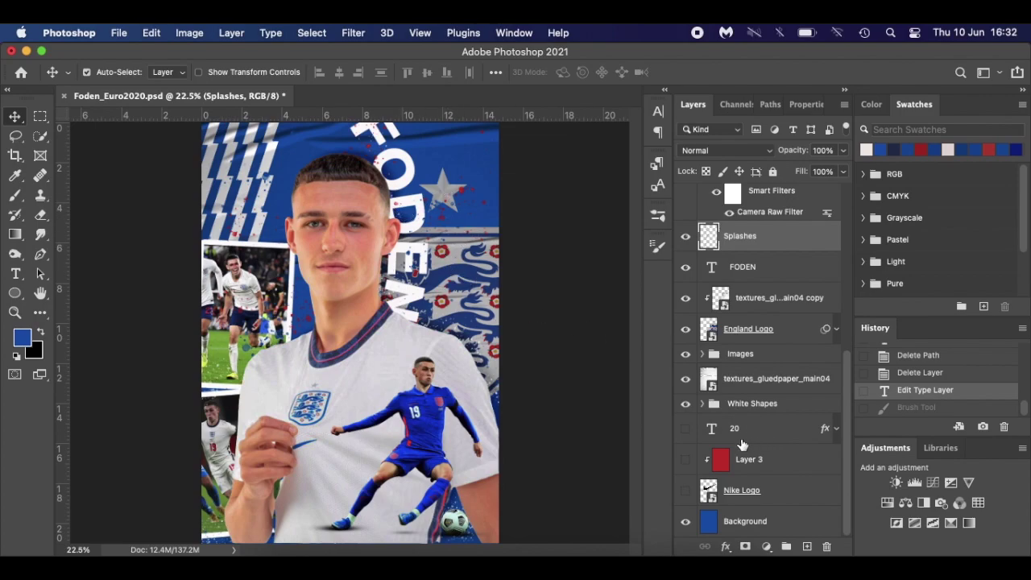
{"action": "left_click", "coordinate": [686, 494]}
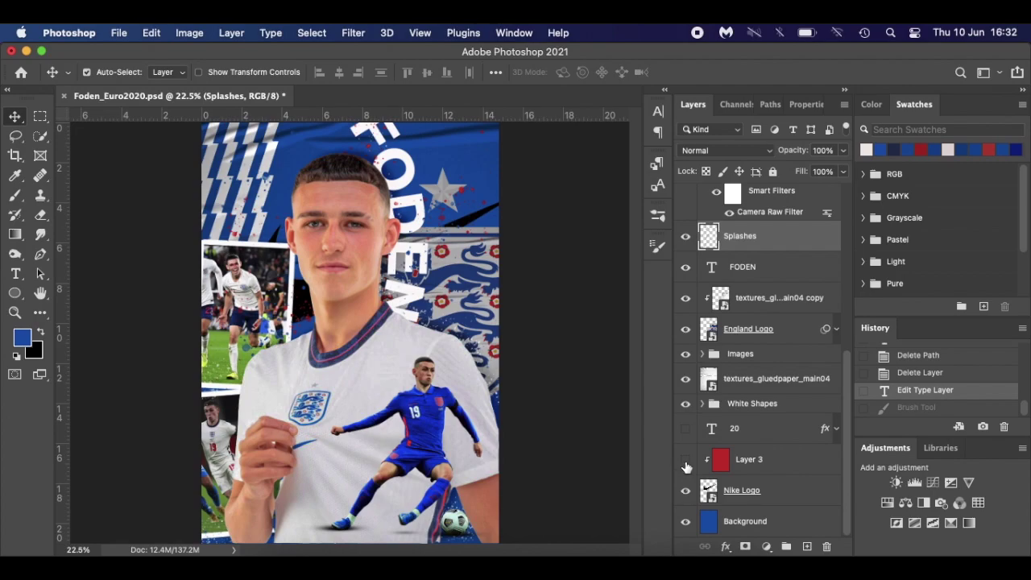
{"action": "left_click", "coordinate": [686, 461]}
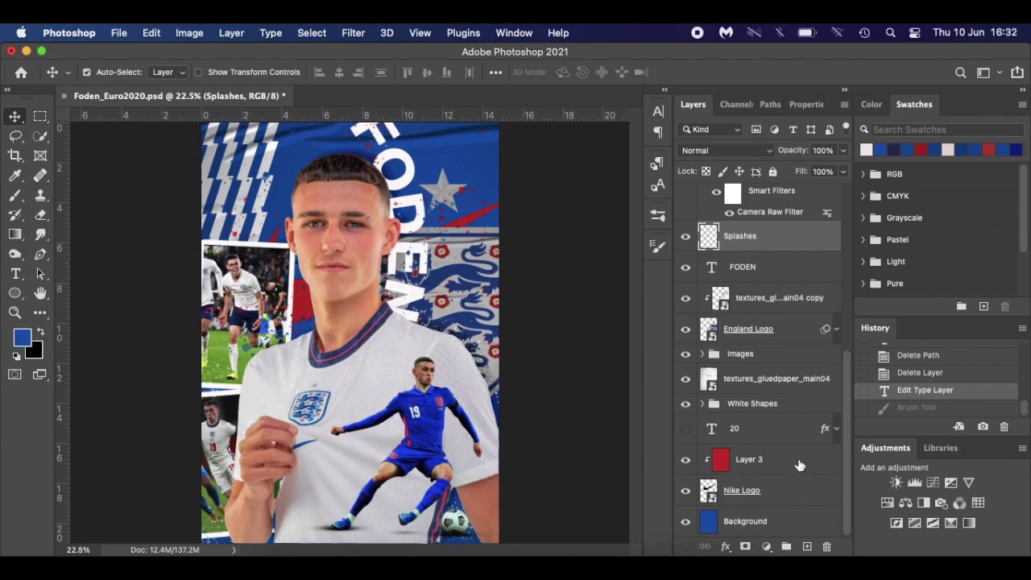
{"action": "left_click", "coordinate": [684, 430]}
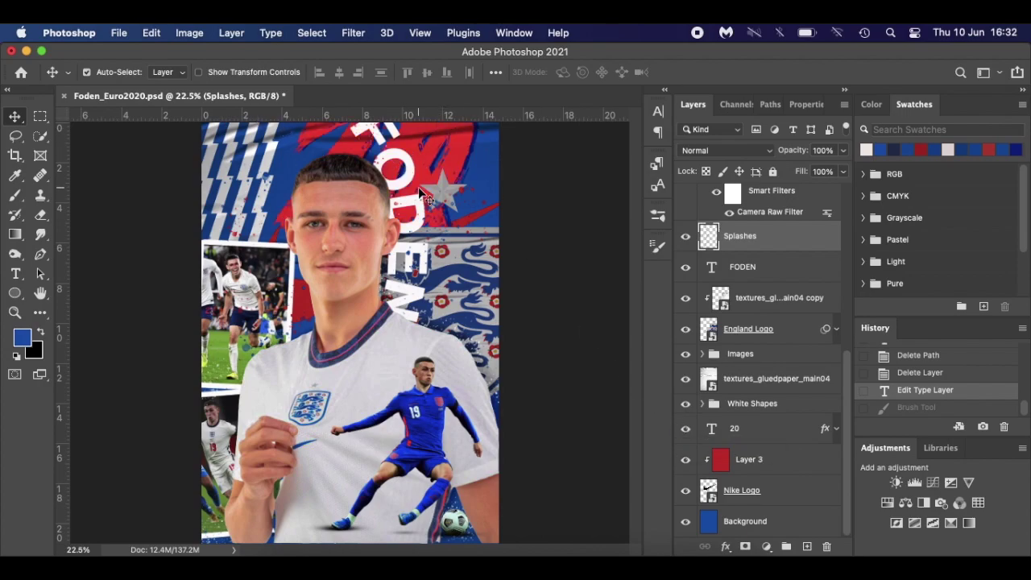
- Start a text line near the star in the Road Rage font, clear its placeholder text and leave it as an empty type layer
{"action": "key", "text": "t"}
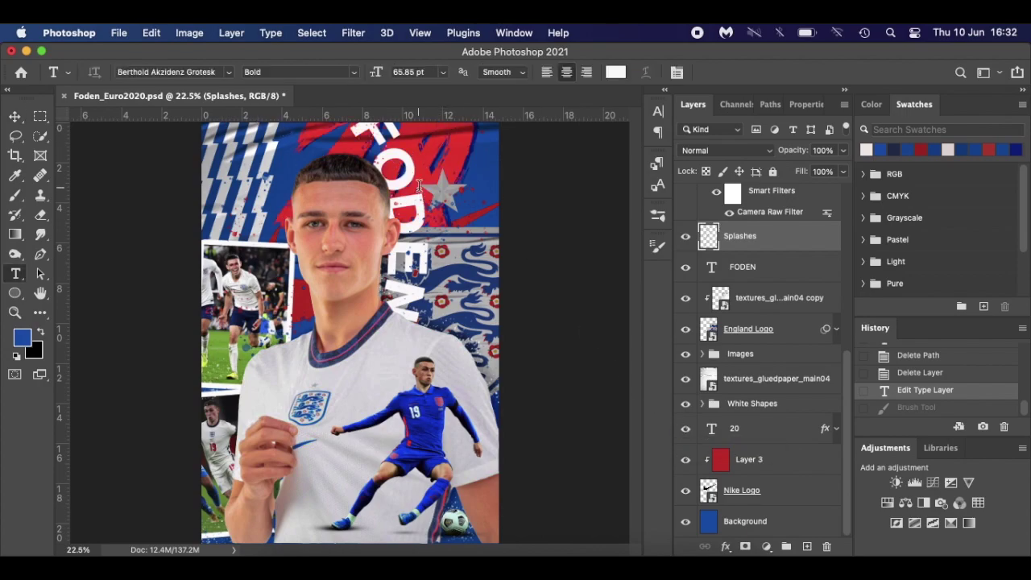
{"action": "left_click", "coordinate": [470, 164]}
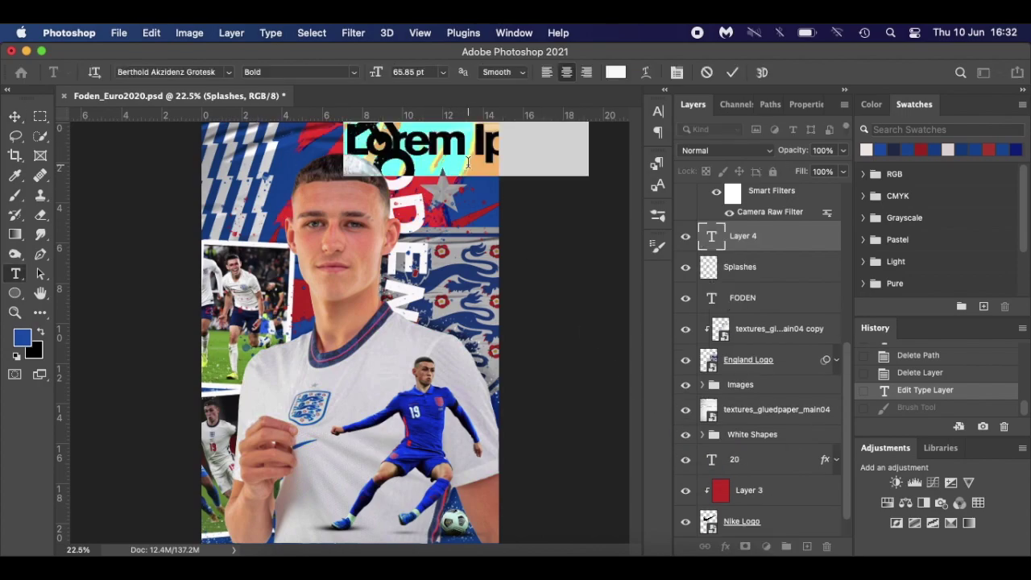
{"action": "left_click", "coordinate": [230, 73]}
{"action": "left_click", "coordinate": [221, 113]}
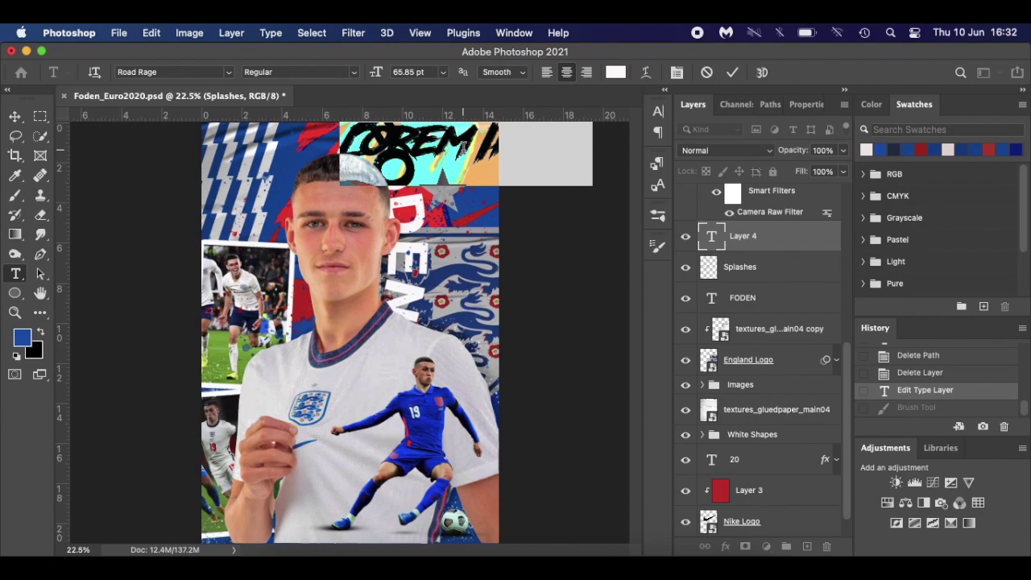
{"action": "key", "text": "BackSpace"}
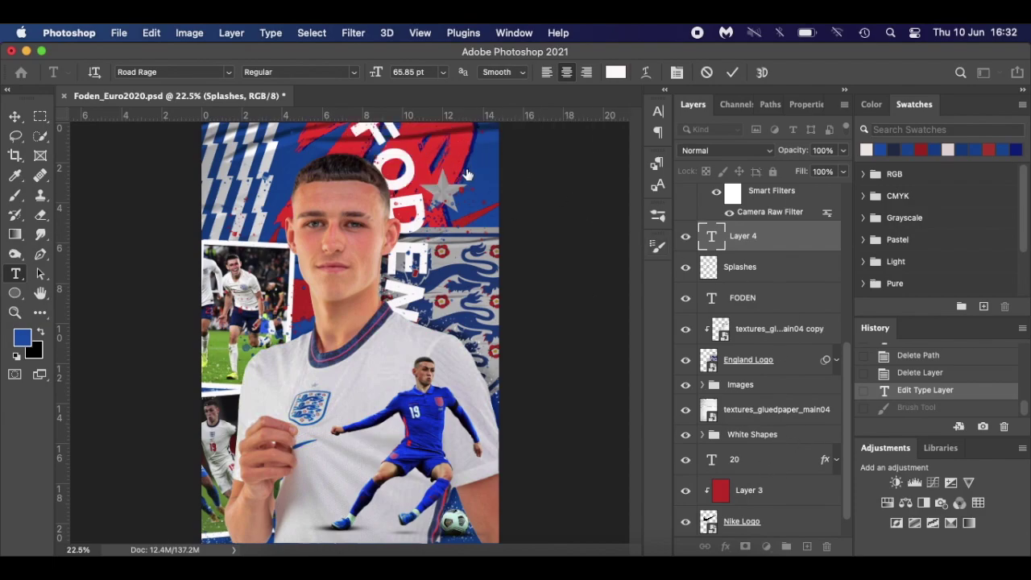
{"action": "left_click", "coordinate": [796, 439]}
{"action": "left_click", "coordinate": [14, 116]}
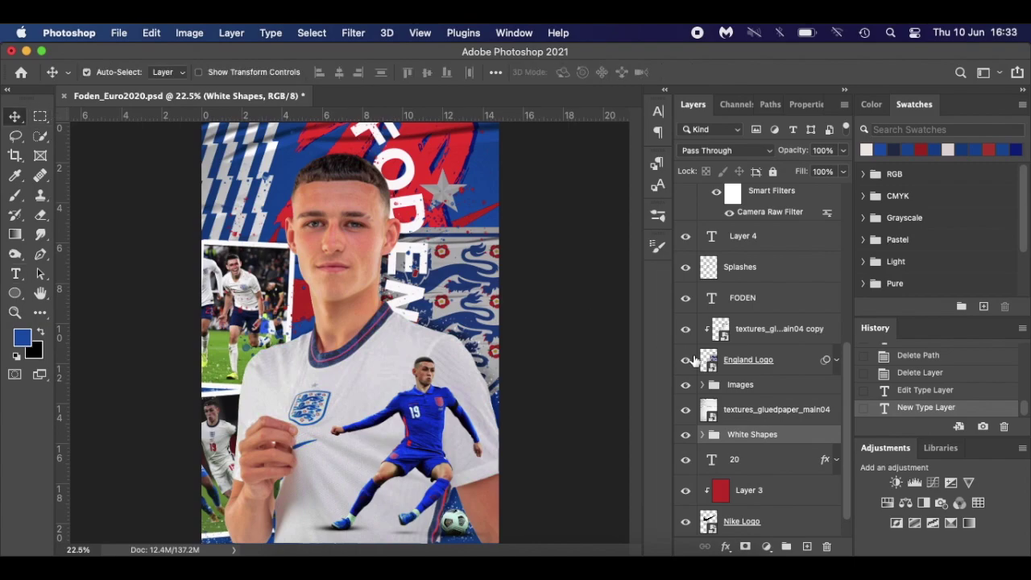
- Make the Paper layer visible and examine its torn edges below the player's hand
{"action": "scroll", "coordinate": [778, 471], "scroll_direction": "down", "scroll_amount": 2}
{"action": "scroll", "coordinate": [777, 471], "scroll_direction": "up", "scroll_amount": 10}
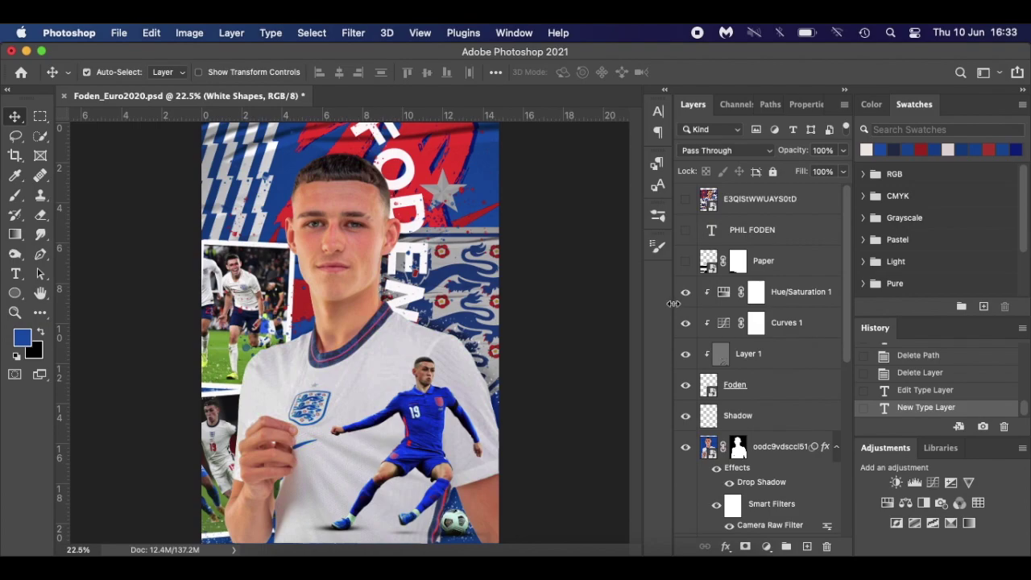
{"action": "left_click", "coordinate": [685, 262]}
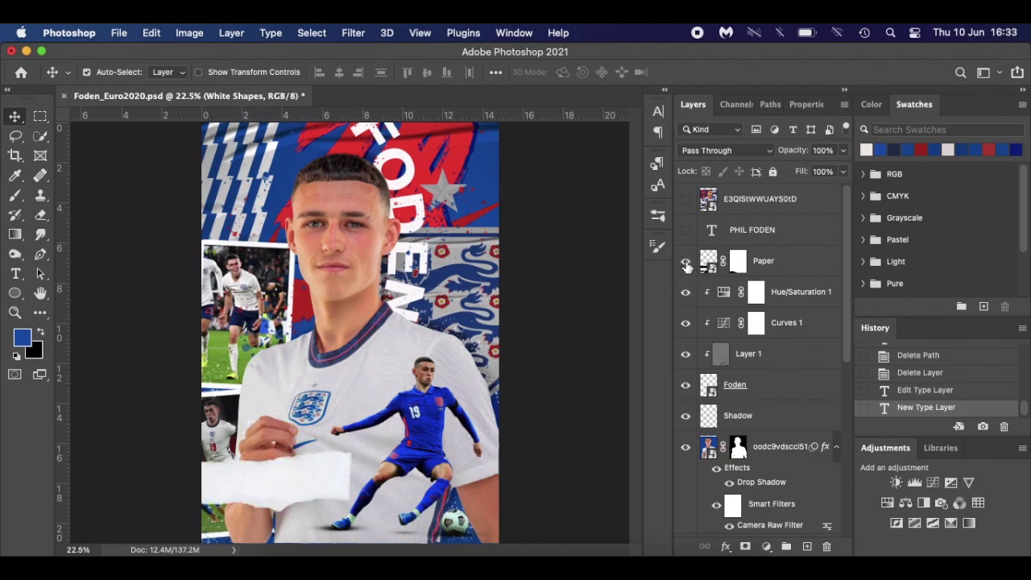
{"action": "key", "text": "super+equal"}
{"action": "key", "text": "super+equal"}
{"action": "key", "text": "super+equal"}
{"action": "scroll", "coordinate": [320, 499], "scroll_direction": "down", "scroll_amount": 10}
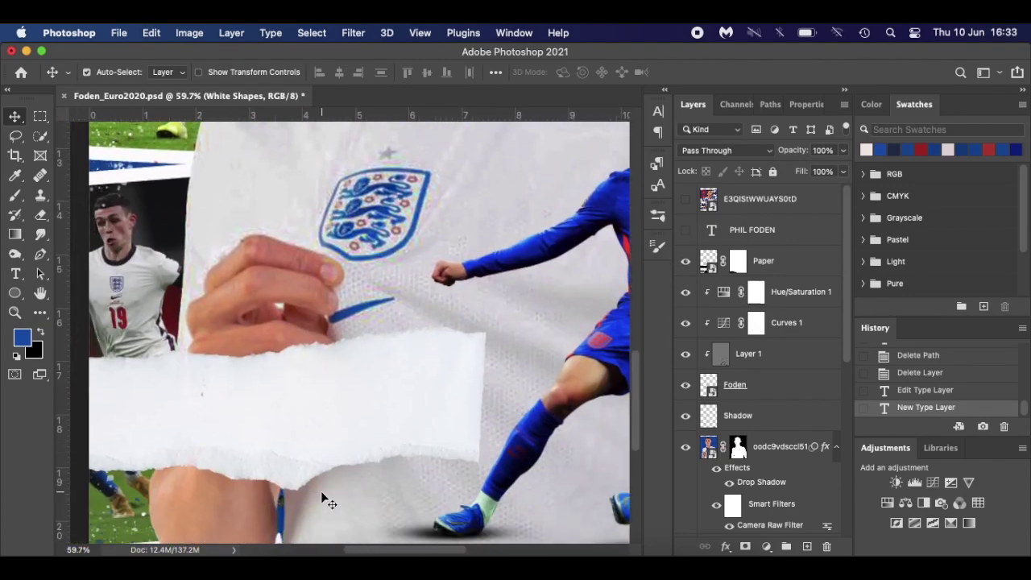
{"action": "scroll", "coordinate": [321, 499], "scroll_direction": "up", "scroll_amount": 4}
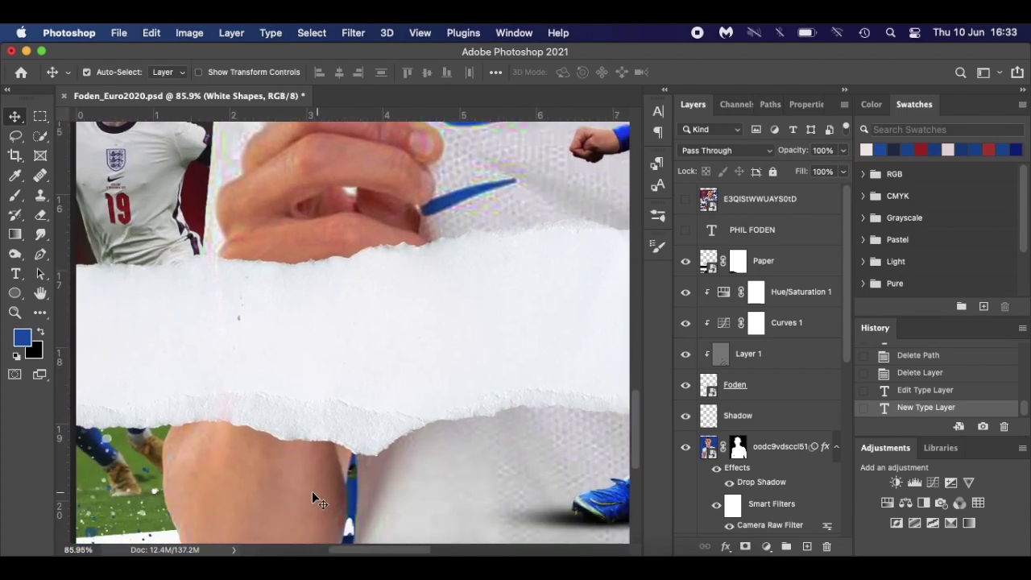
- Make the PHIL FODEN text layer on the torn paper visible
{"action": "scroll", "coordinate": [441, 460], "scroll_direction": "down", "scroll_amount": 3}
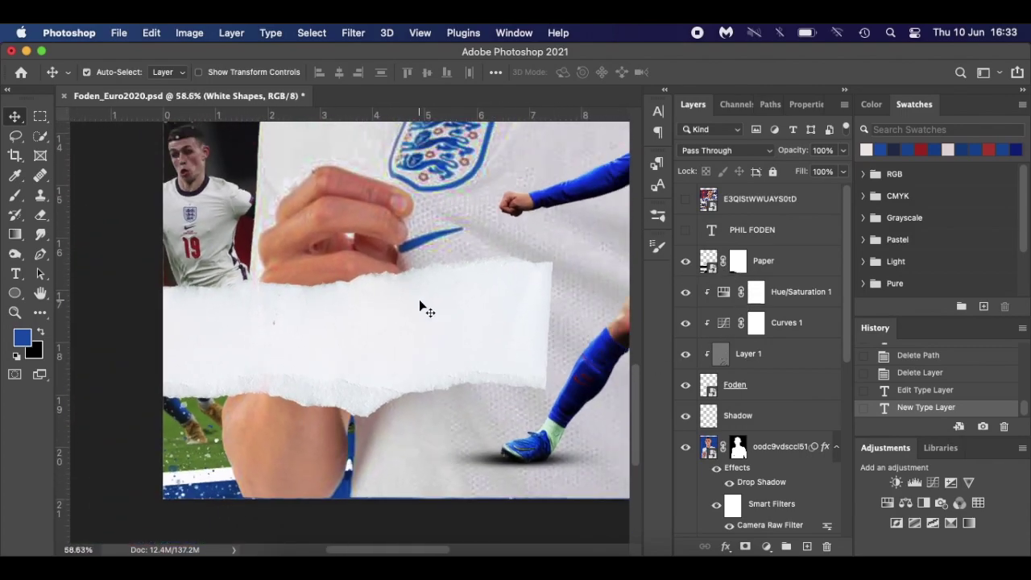
{"action": "scroll", "coordinate": [419, 298], "scroll_direction": "down", "scroll_amount": 2}
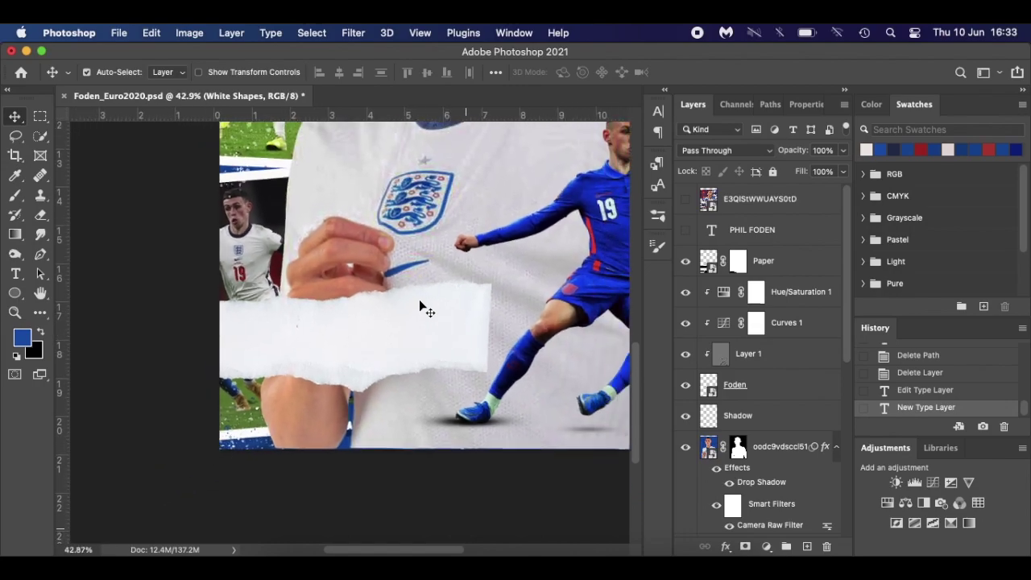
{"action": "left_click", "coordinate": [685, 230]}
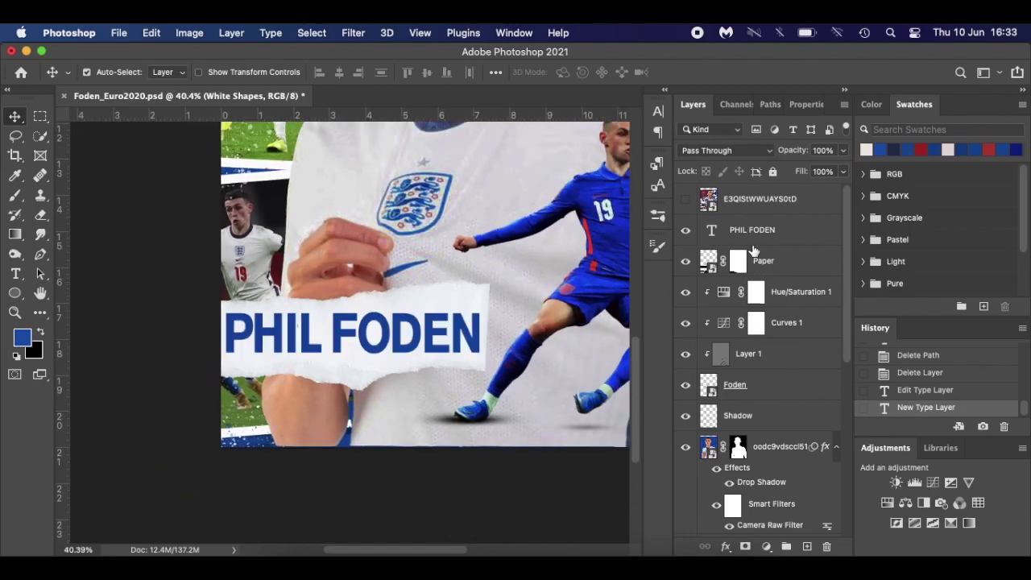
{"action": "key", "text": "super+0"}
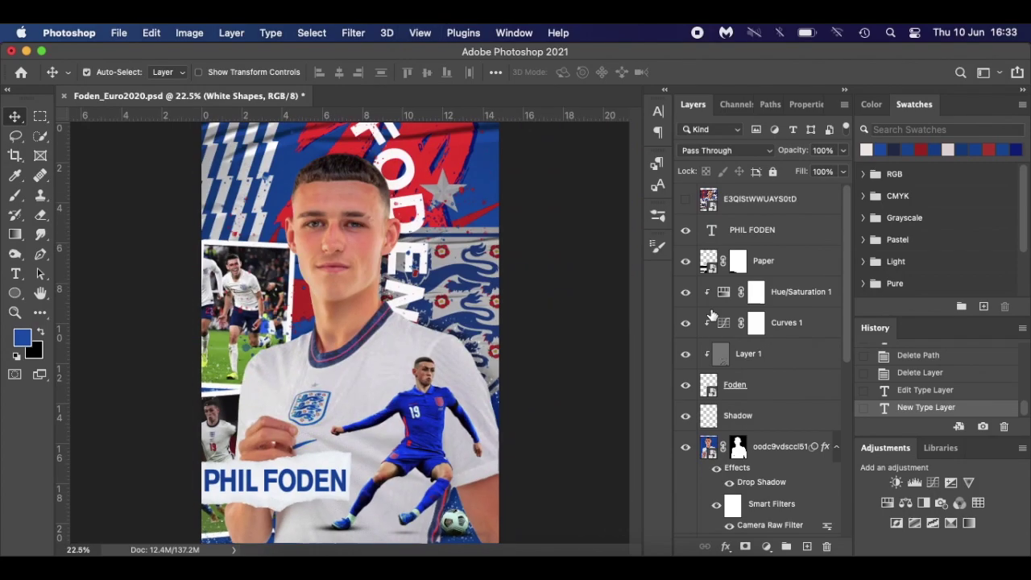